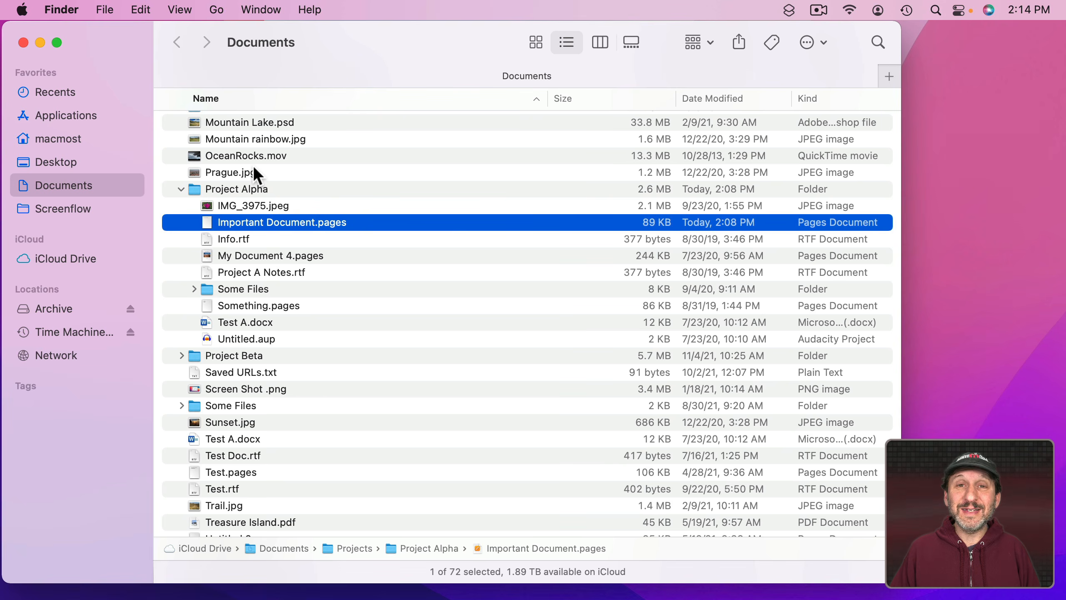
Locate the Project Alpha folder inside Documents > Projects and select it.
{"action": "scroll", "coordinate": [253, 166], "scroll_direction": "up", "scroll_amount": 15}
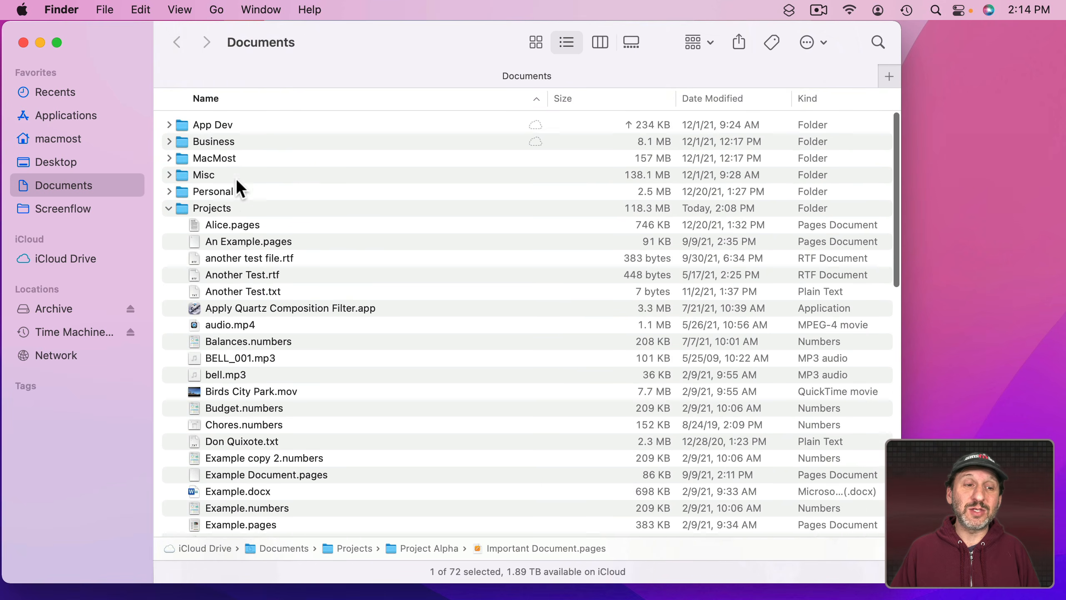
{"action": "left_click", "coordinate": [215, 208]}
{"action": "scroll", "coordinate": [215, 210], "scroll_direction": "down", "scroll_amount": 12}
{"action": "scroll", "coordinate": [215, 210], "scroll_direction": "down", "scroll_amount": 3}
{"action": "left_click", "coordinate": [237, 214]}
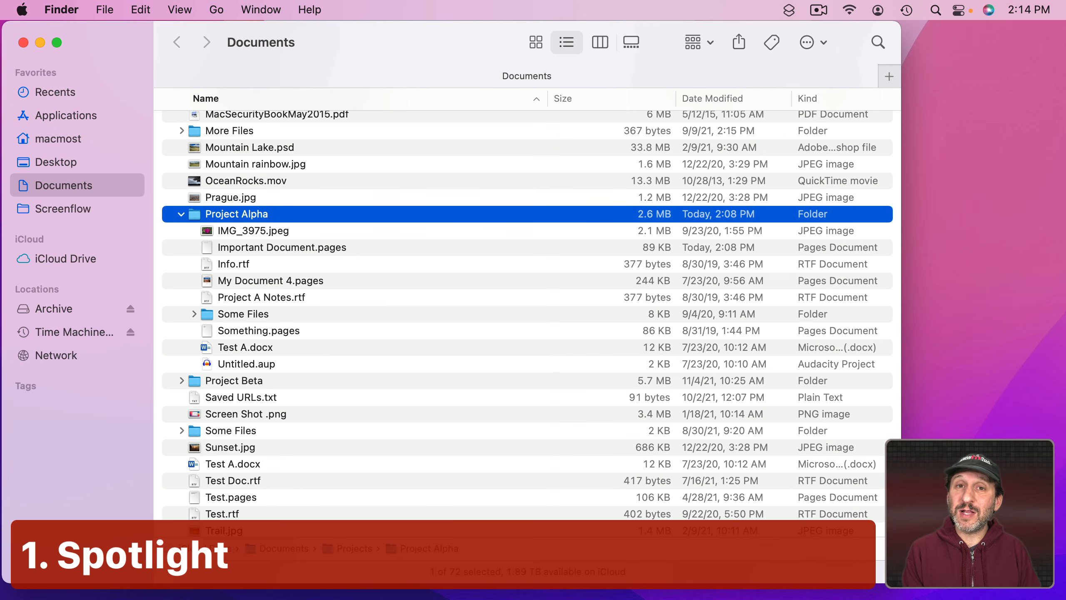
Search Spotlight for "importa" and open Important Document.pages from the results.
{"action": "key", "text": "super+space"}
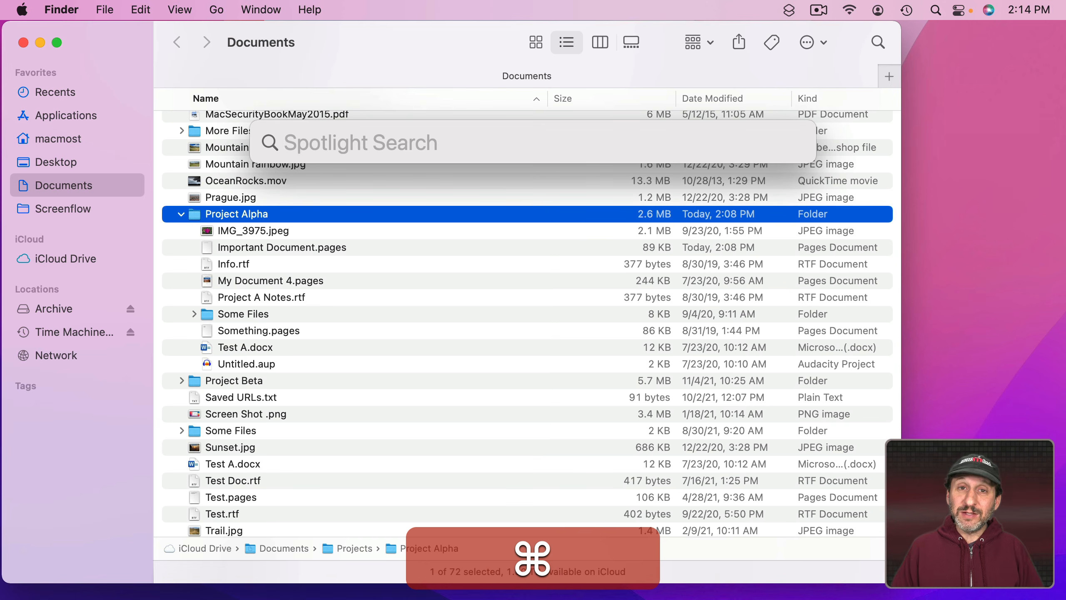
{"action": "type", "text": "import"}
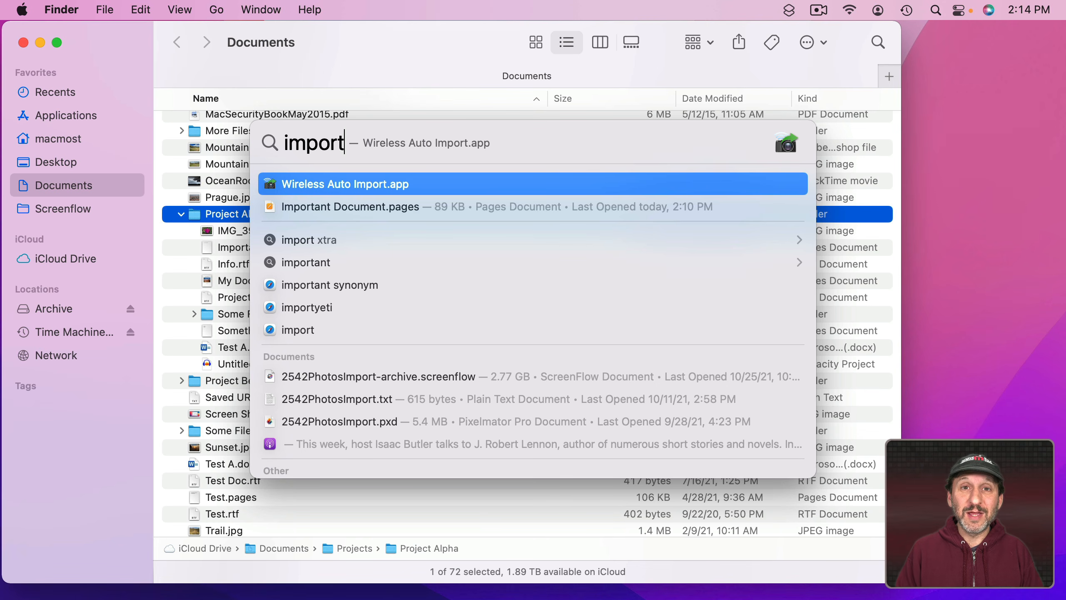
{"action": "type", "text": "a"}
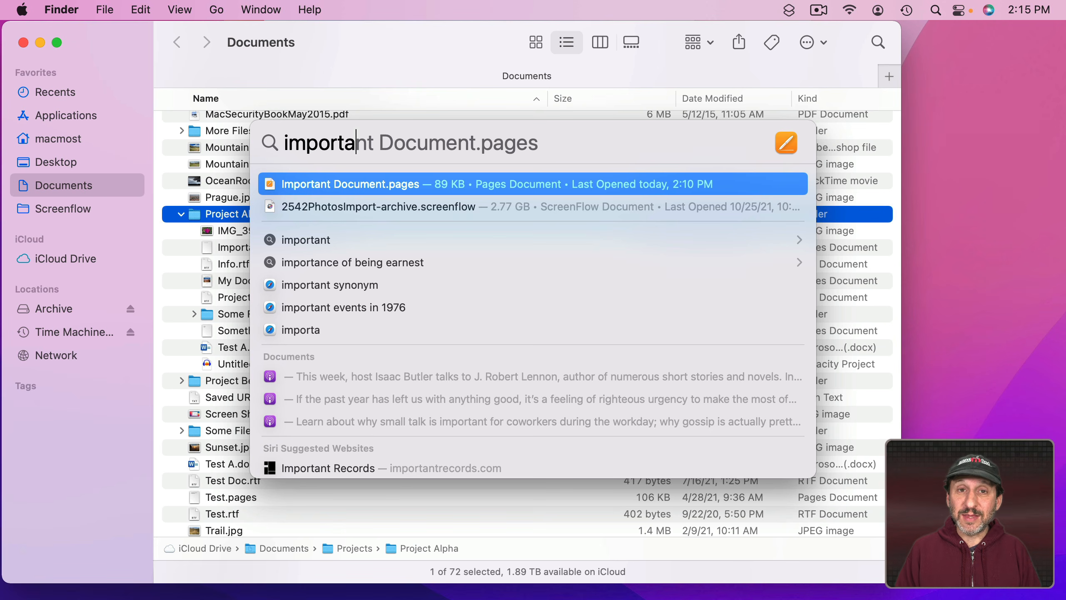
{"action": "key", "text": "Return"}
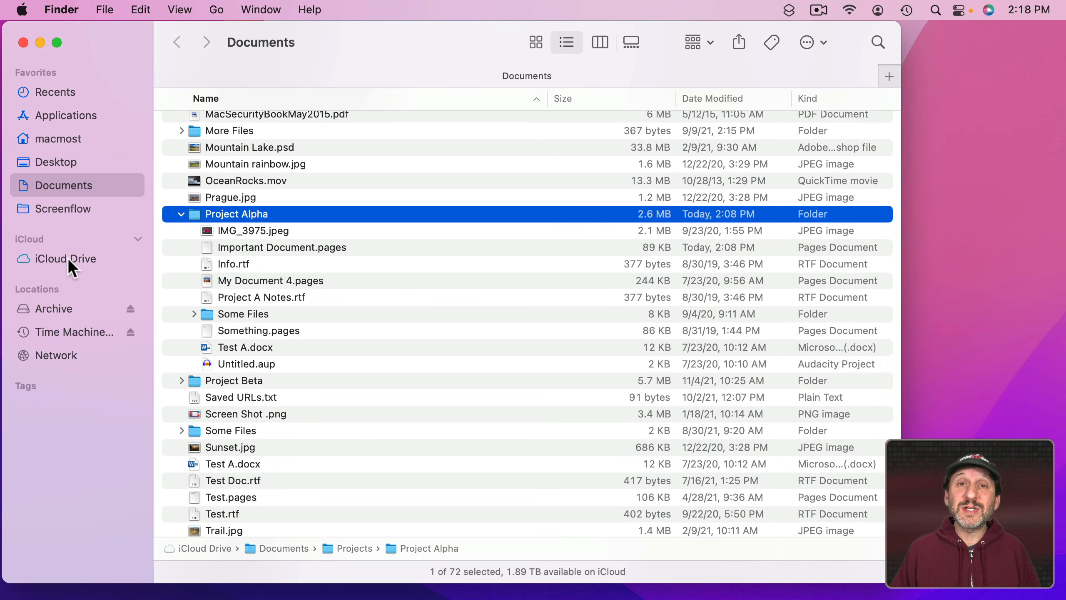
Add Important Document.pages from the Project Alpha folder to the sidebar Favorites, below Screenflow.
{"action": "mouse_move", "coordinate": [100, 73]}
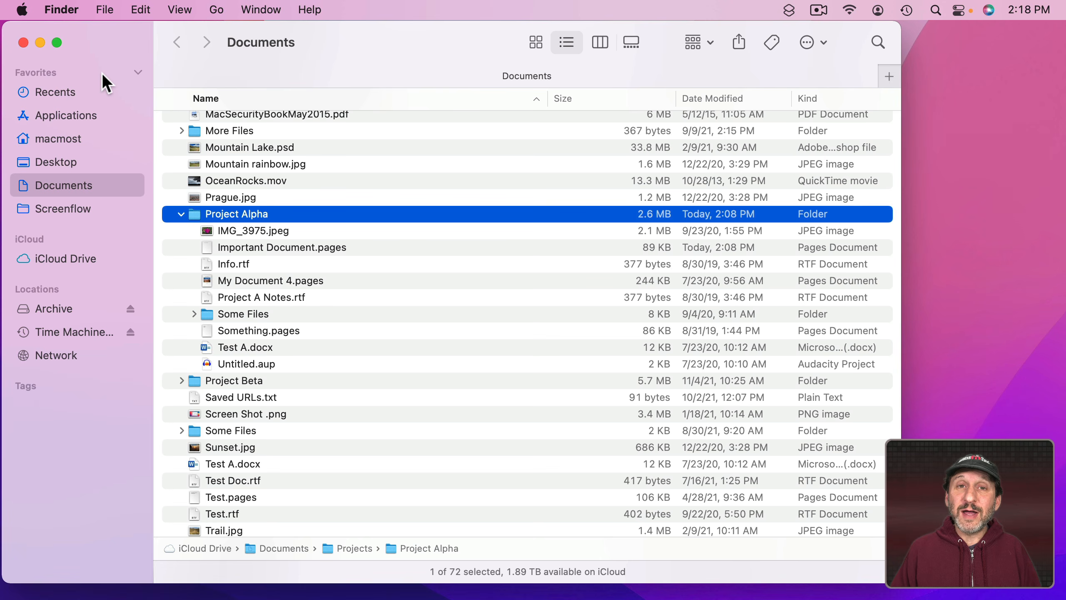
{"action": "left_click", "coordinate": [136, 72]}
{"action": "left_click", "coordinate": [136, 72]}
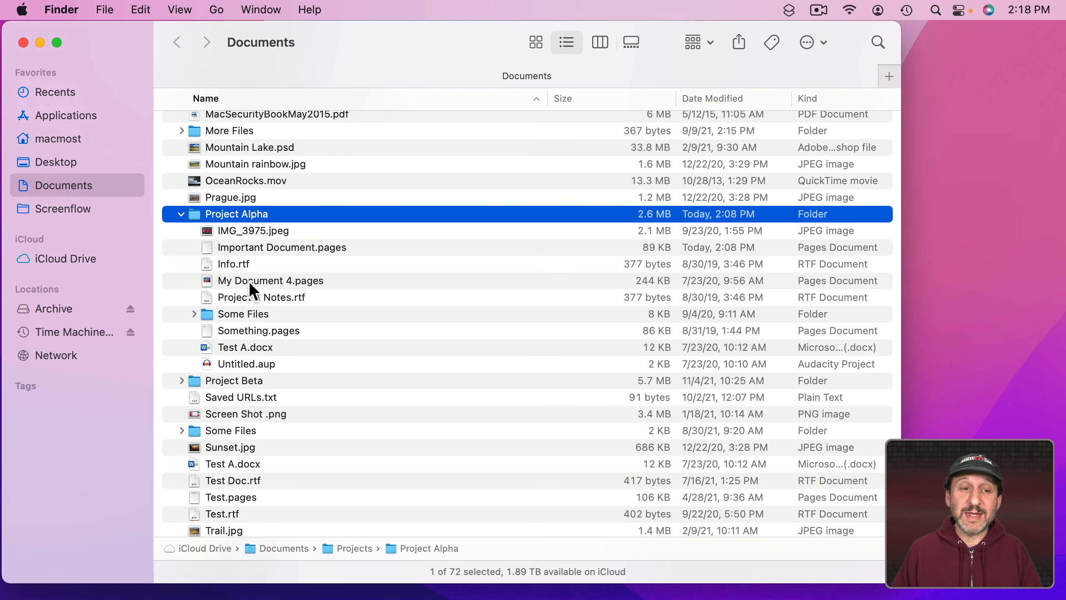
{"action": "left_click_drag", "start_coordinate": [267, 247], "coordinate": [70, 224]}
{"action": "key", "text": "super"}
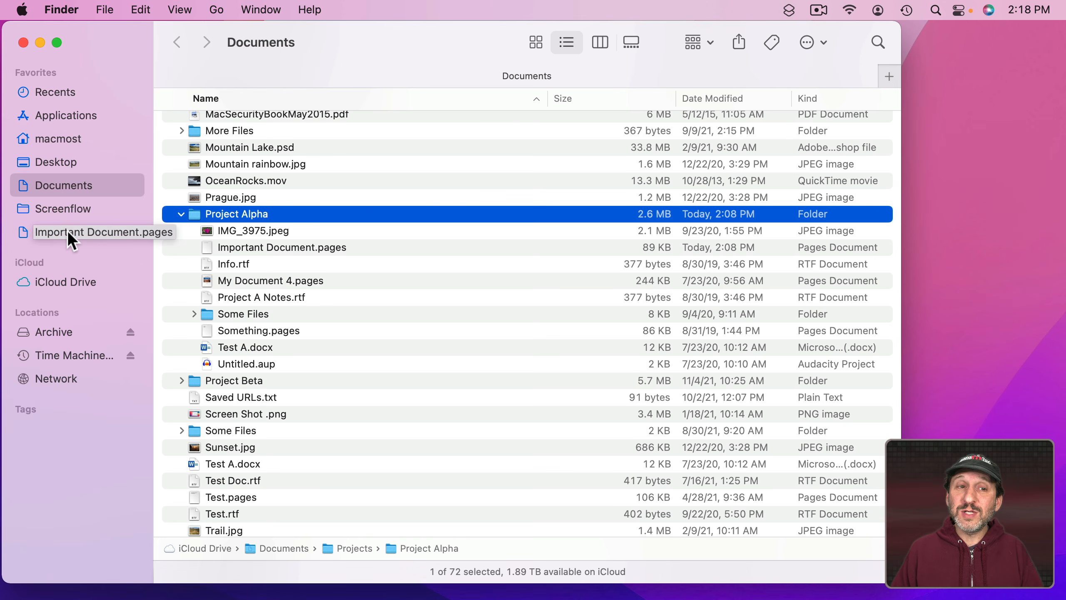
Go to the home folder and open Important Document.pages from the sidebar Favorites.
{"action": "left_click", "coordinate": [217, 9]}
{"action": "left_click", "coordinate": [246, 177]}
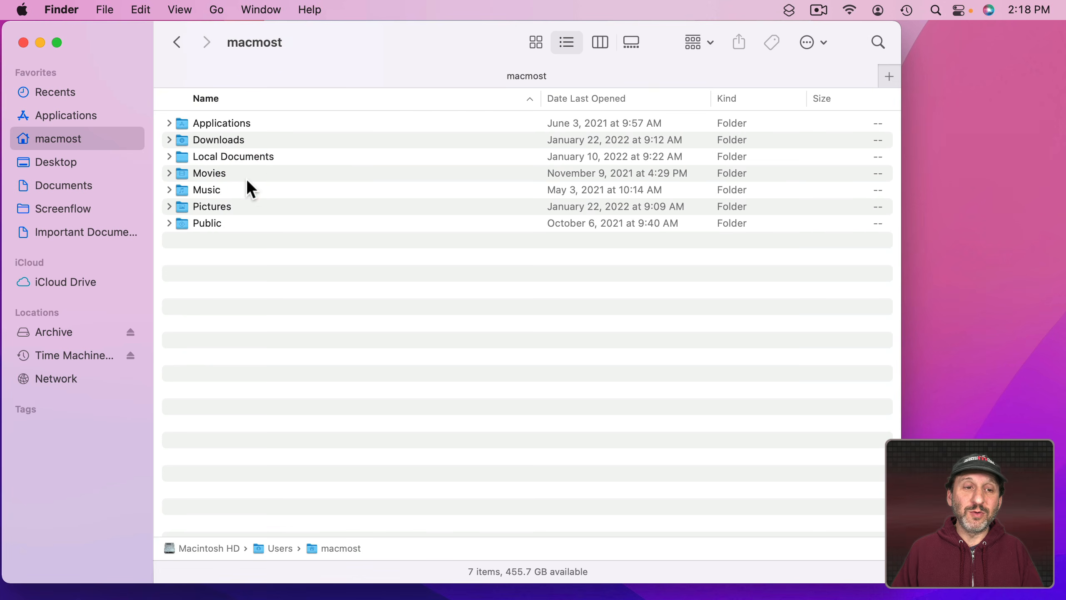
{"action": "left_click", "coordinate": [77, 231]}
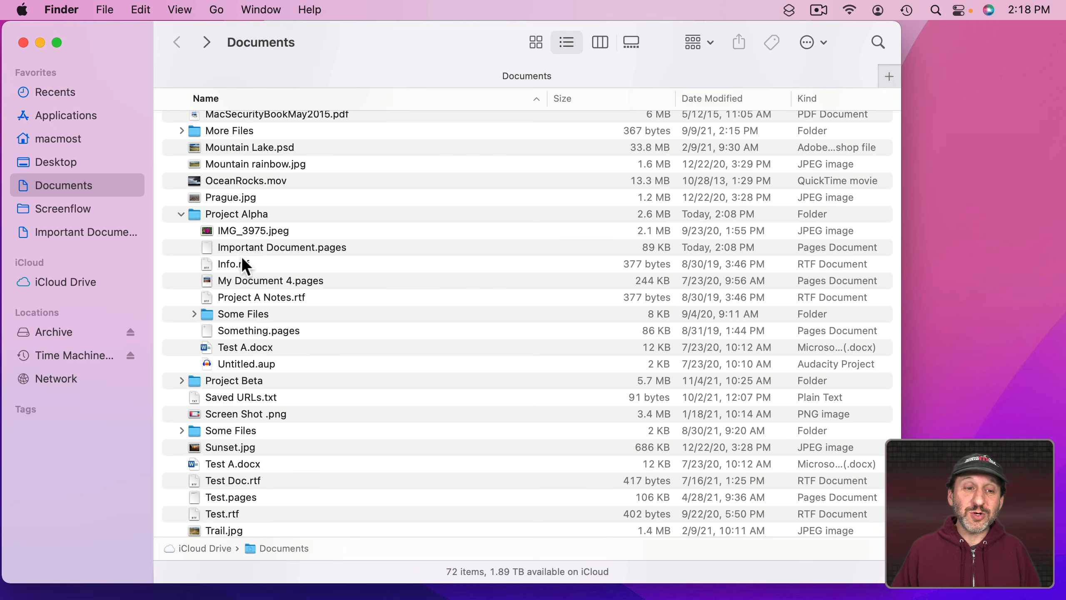
Move Important Document.pages from Project Alpha to the desktop and undo the move.
{"action": "left_click_drag", "start_coordinate": [241, 248], "coordinate": [984, 92]}
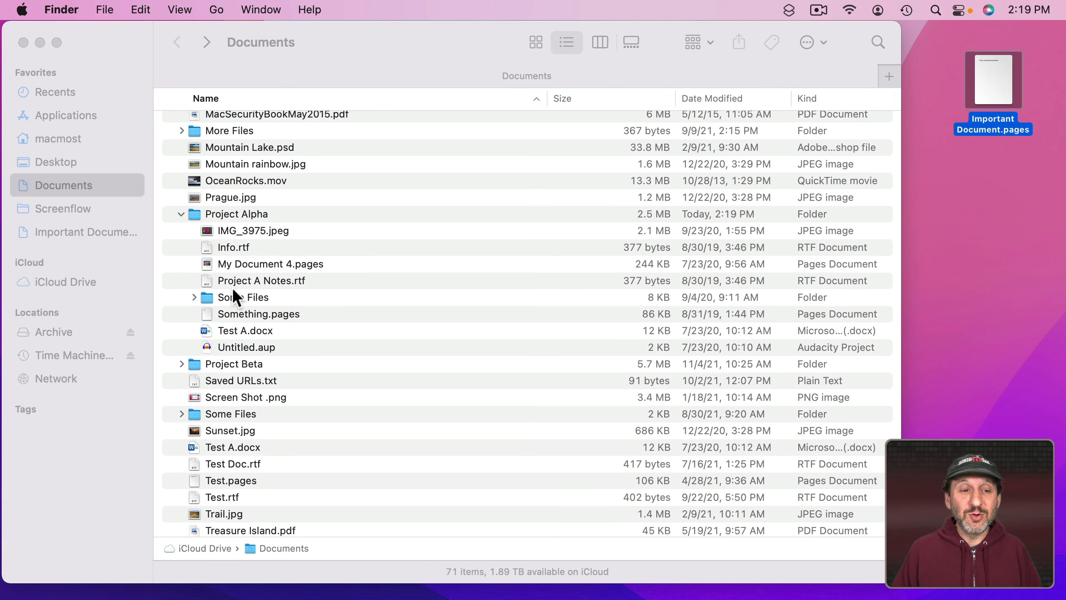
{"action": "key", "text": "super+z"}
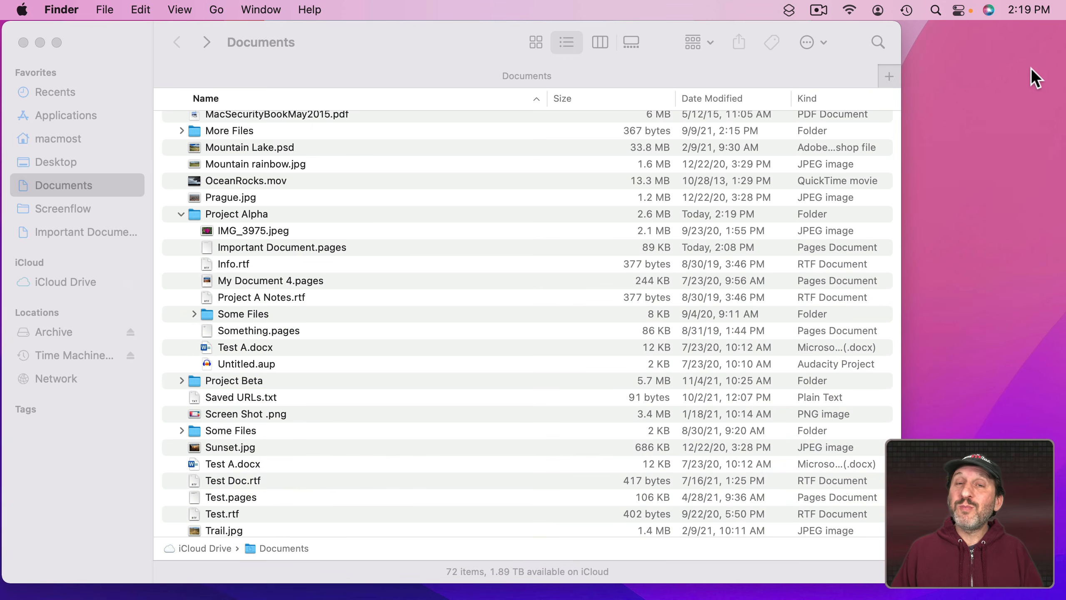
Create an alias of Important Document.pages on the desktop, leaving the original in Project Alpha.
{"action": "left_click_drag", "start_coordinate": [235, 248], "coordinate": [986, 83]}
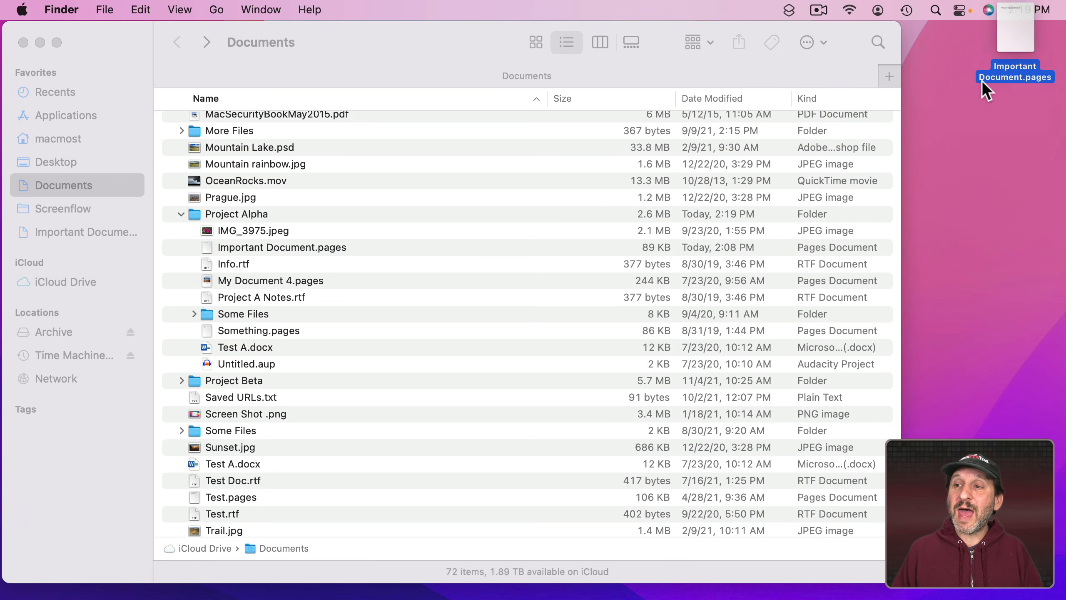
{"action": "key", "text": "alt"}
{"action": "key", "text": "alt+super"}
{"action": "mouse_move", "coordinate": [970, 133]}
{"action": "left_mouse_down"}
{"action": "mouse_move", "coordinate": [959, 136]}
{"action": "mouse_move", "coordinate": [968, 127]}
{"action": "left_mouse_up"}
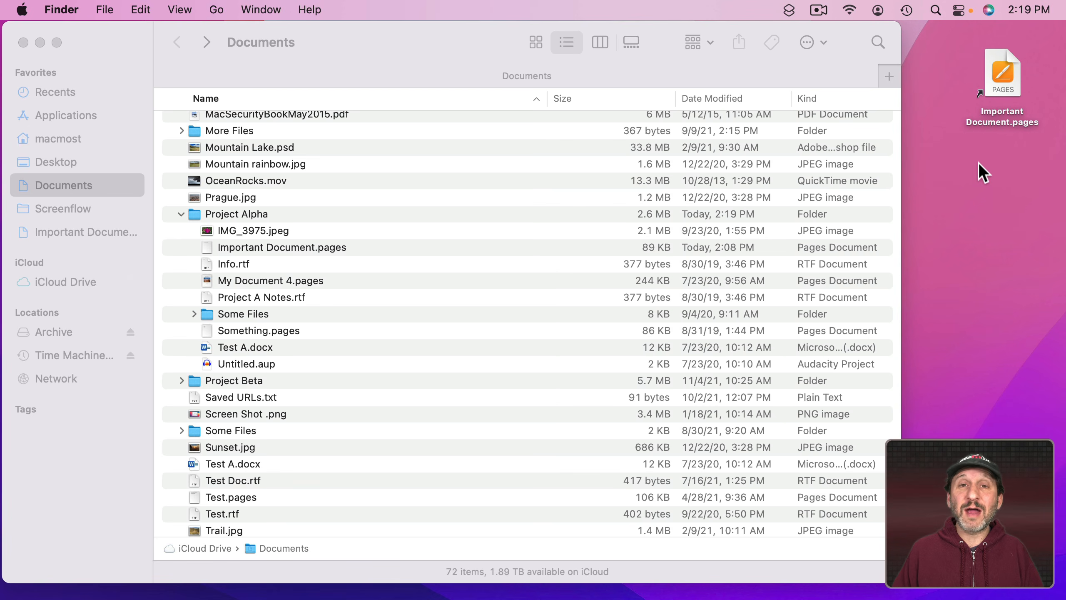
Select the original Important Document.pages in Project Alpha, and open the document through its desktop alias.
{"action": "left_click", "coordinate": [238, 247]}
{"action": "left_click", "coordinate": [206, 247]}
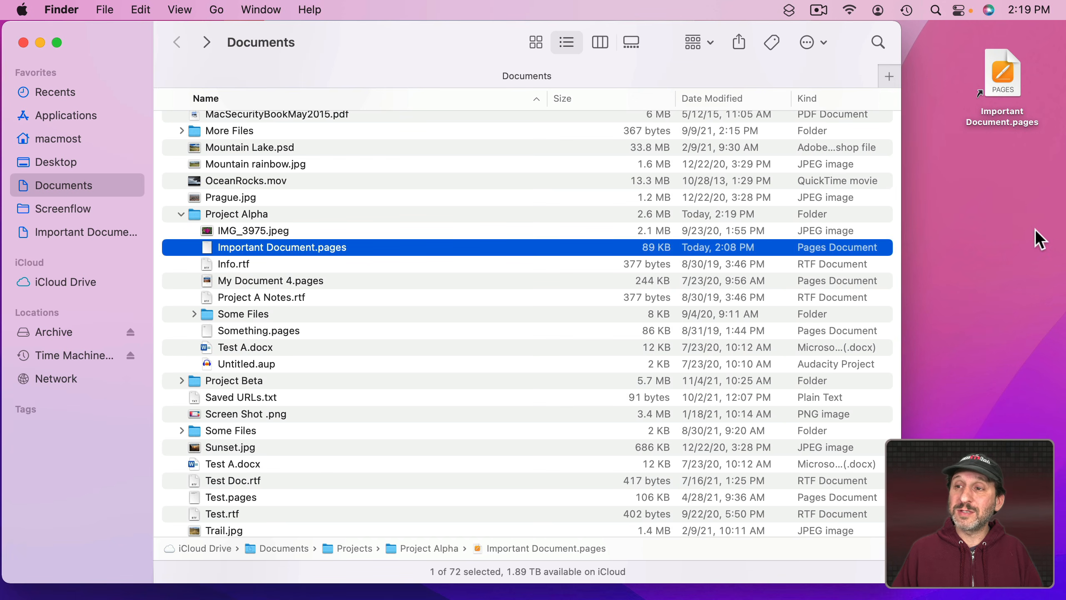
{"action": "double_click", "coordinate": [1003, 74]}
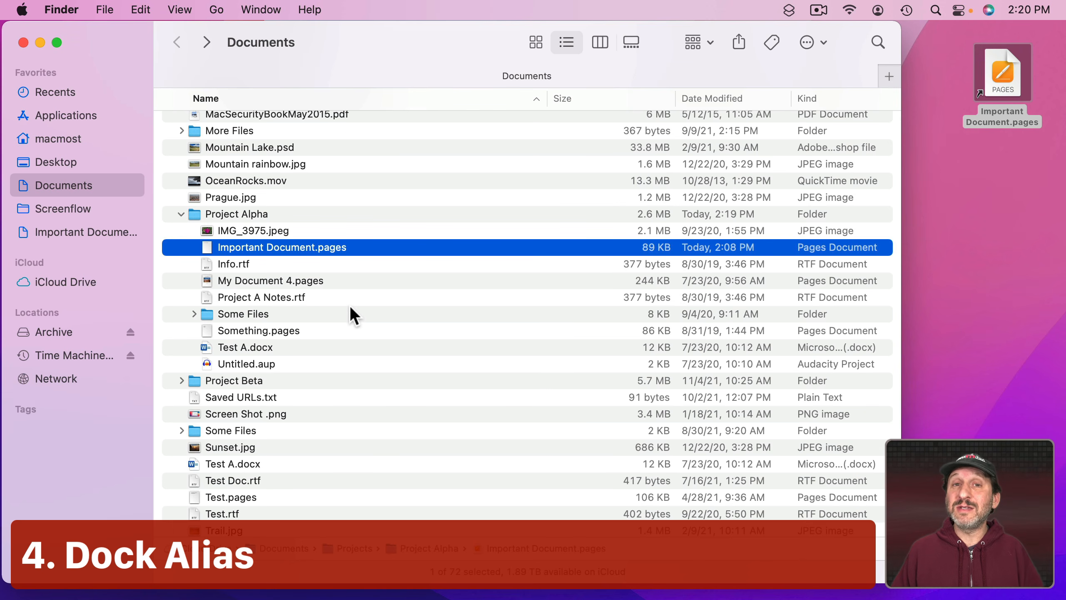
Add Important Document.pages to the Dock beside the Downloads folder and open it from there.
{"action": "left_click_drag", "start_coordinate": [226, 247], "coordinate": [948, 573]}
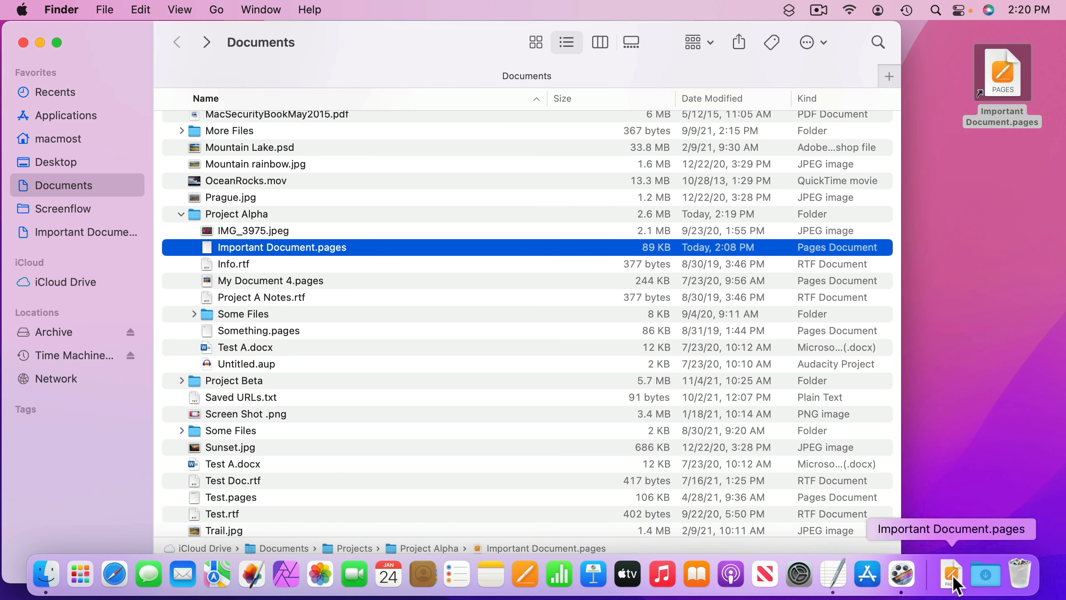
{"action": "left_click", "coordinate": [955, 514]}
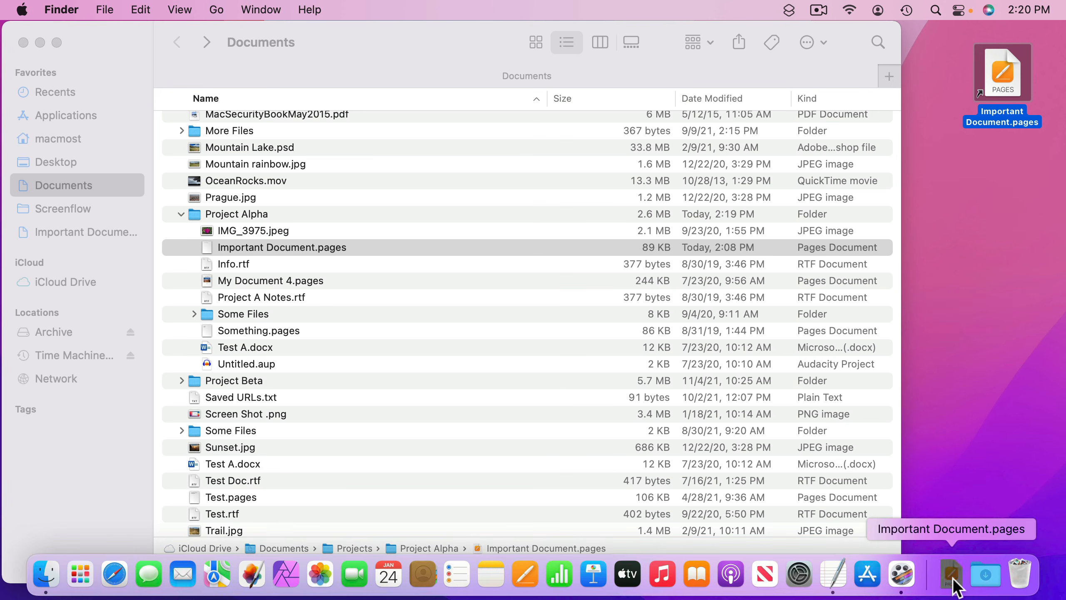
{"action": "left_click", "coordinate": [952, 576]}
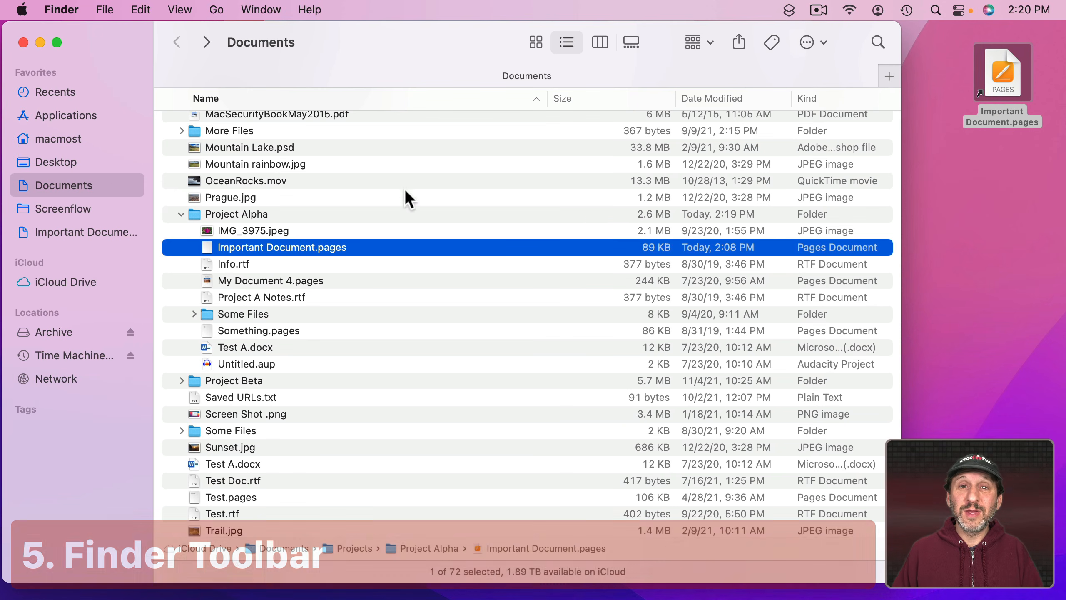
Add Important Document.pages to the Finder toolbar before the Share control and open it from there.
{"action": "left_click_drag", "start_coordinate": [247, 245], "coordinate": [707, 40]}
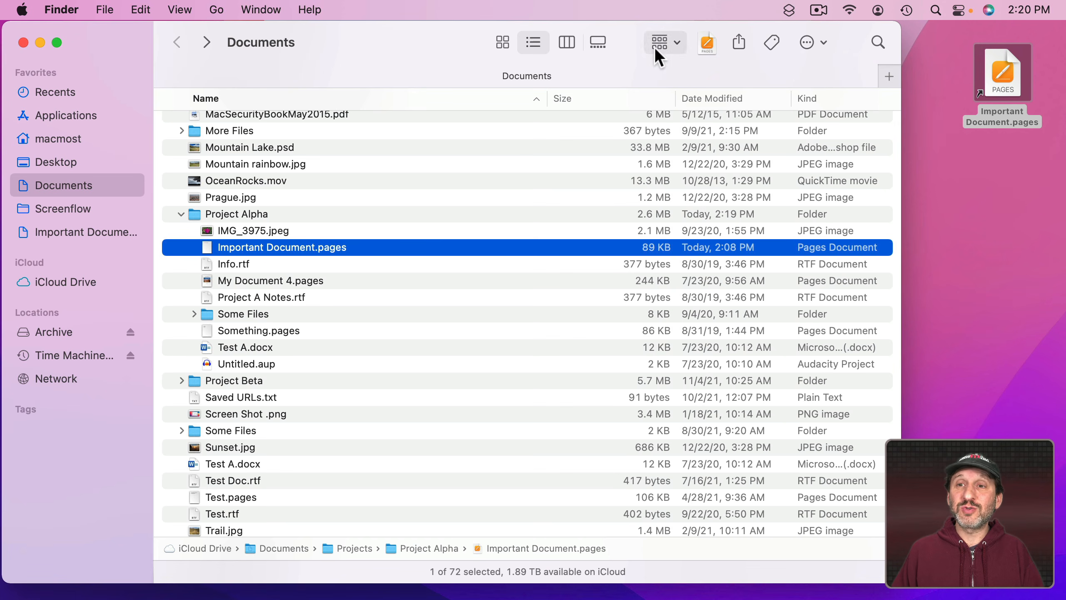
{"action": "left_click", "coordinate": [706, 43]}
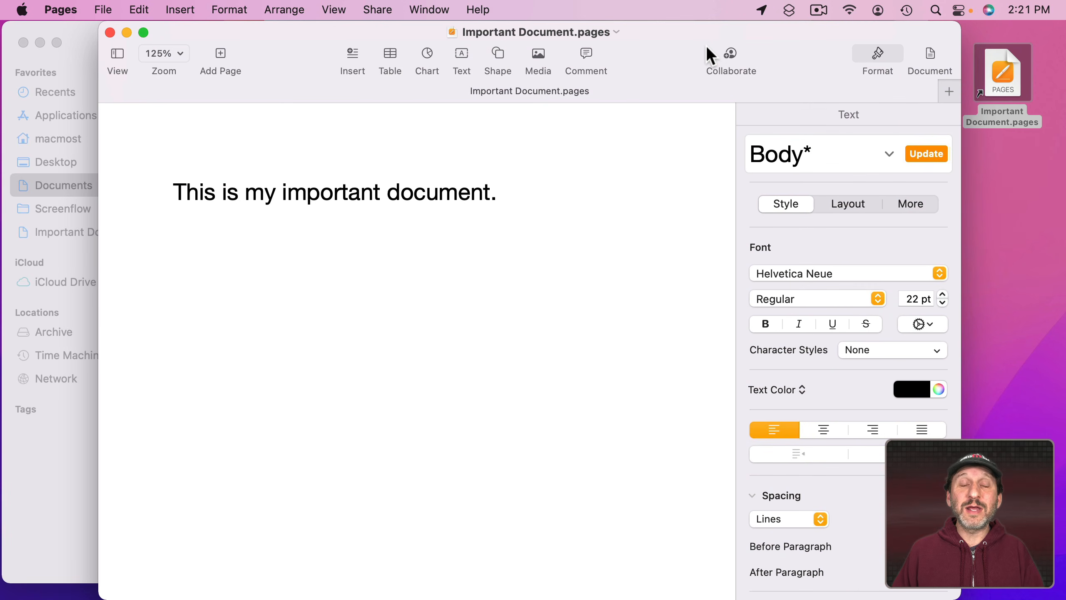
Quit Pages and remove the Important Document.pages shortcut from the Finder toolbar.
{"action": "key", "text": "super+q"}
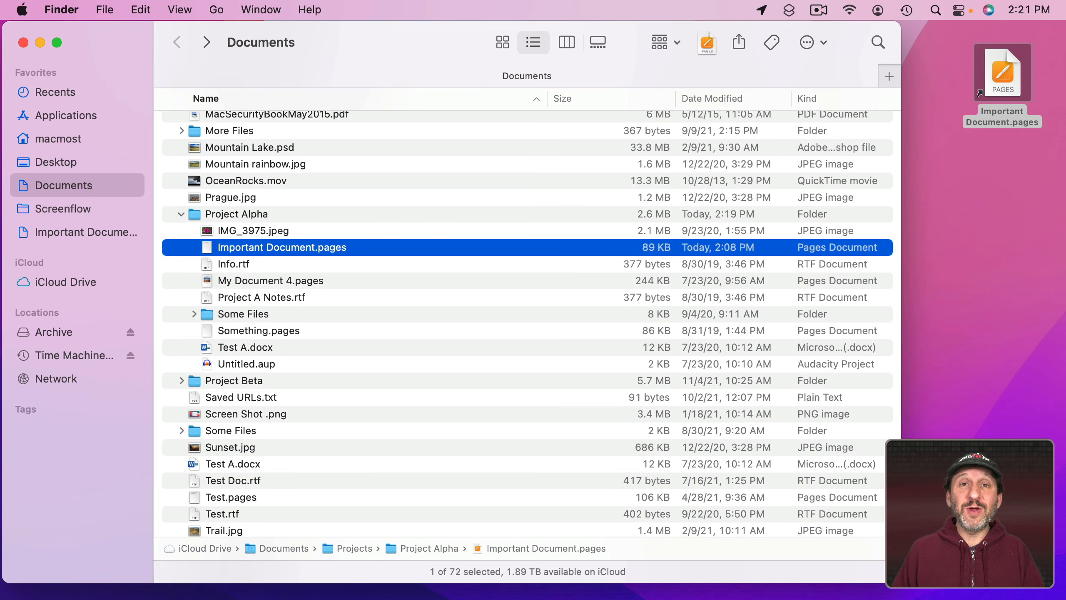
{"action": "left_click_drag", "start_coordinate": [706, 42], "coordinate": [495, 465]}
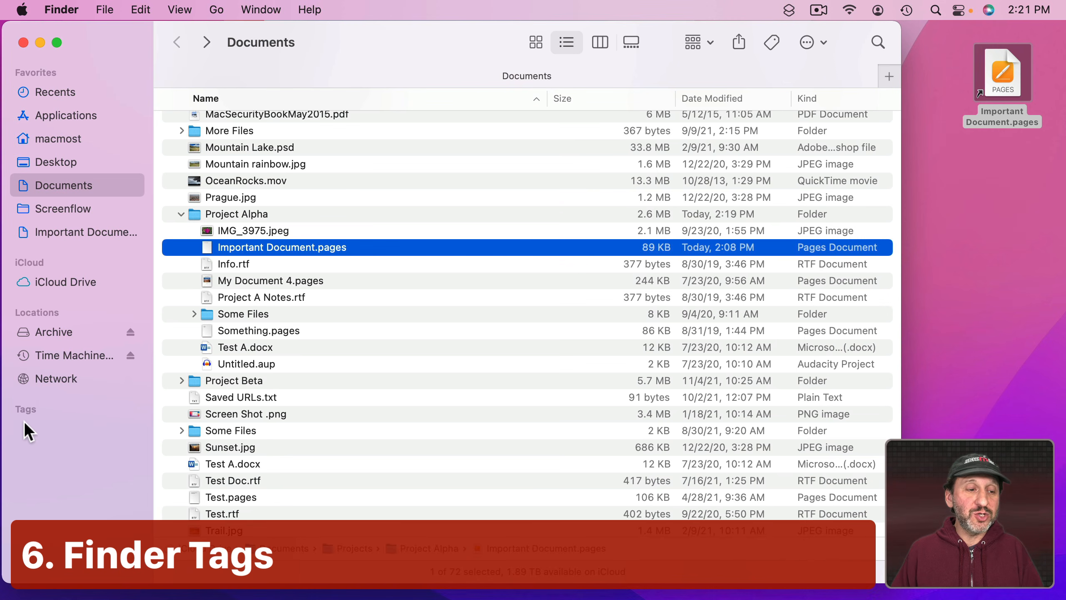
Expand the sidebar's Tags section and assign a new tag named "Quick Access" to Important Document.pages through its file info.
{"action": "left_click", "coordinate": [138, 408]}
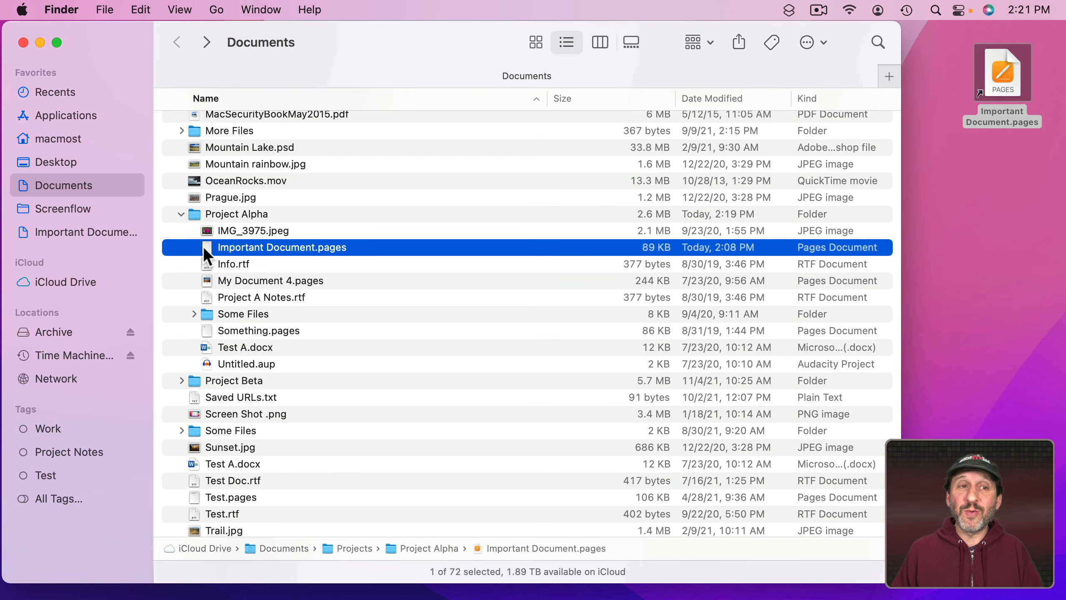
{"action": "key", "text": "super+i"}
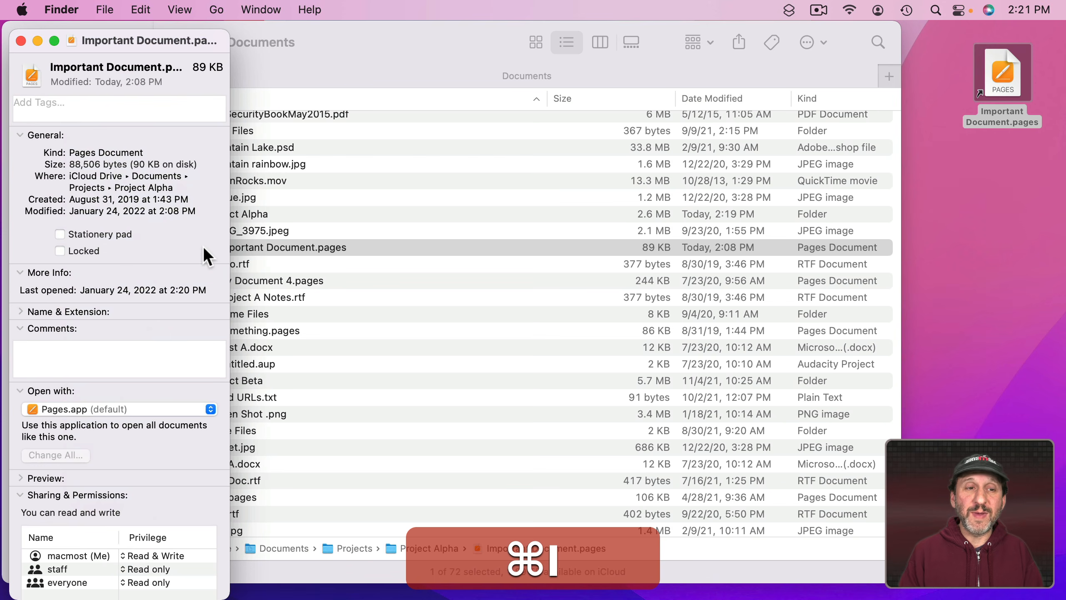
{"action": "left_click", "coordinate": [44, 105]}
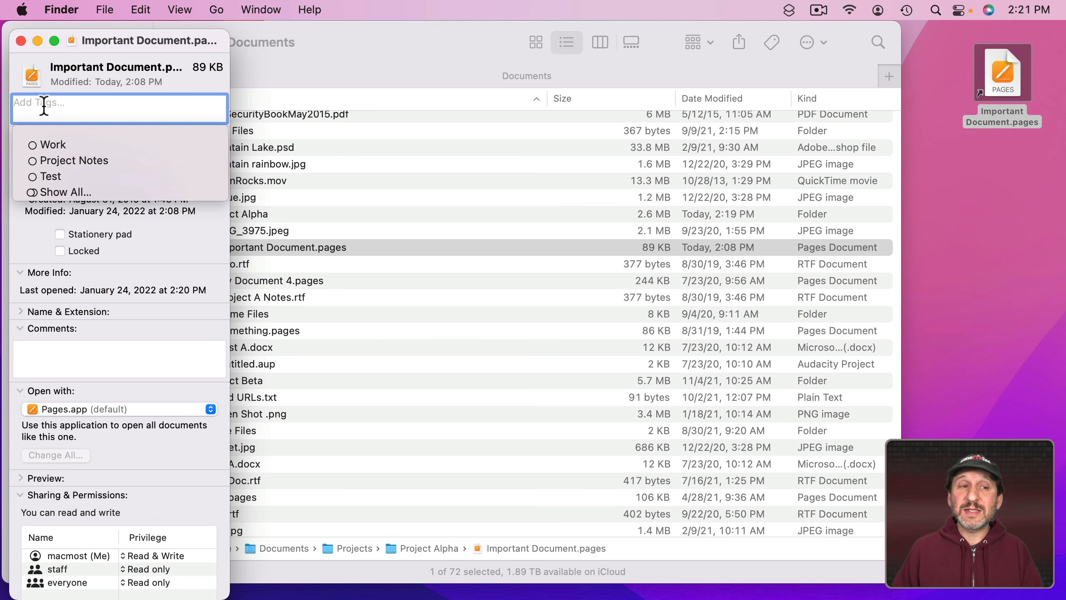
{"action": "type", "text": "Quick"}
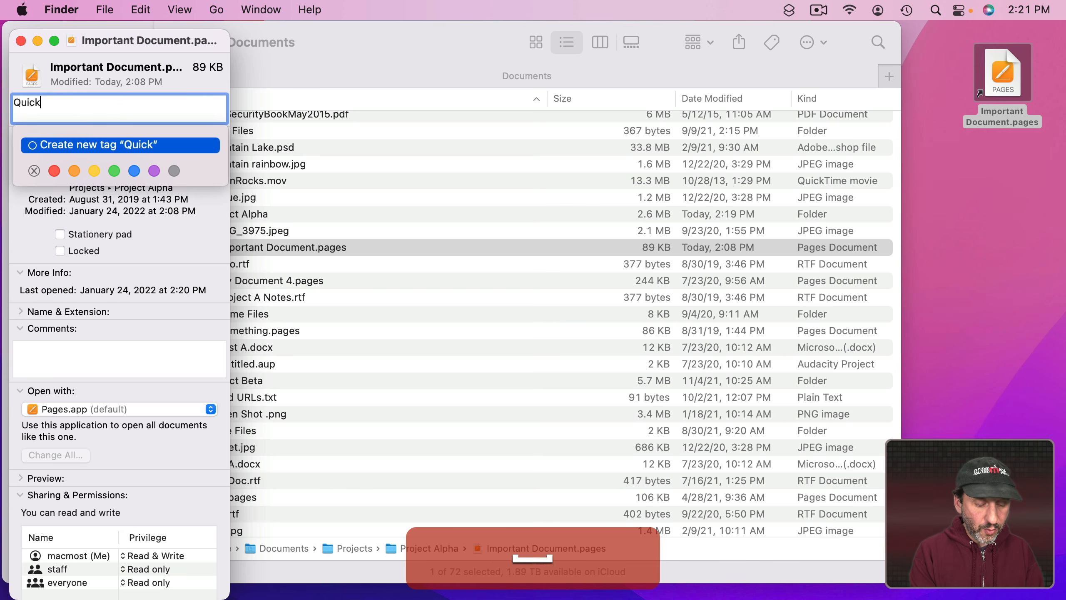
{"action": "type", "text": " Access"}
{"action": "key", "text": "Return"}
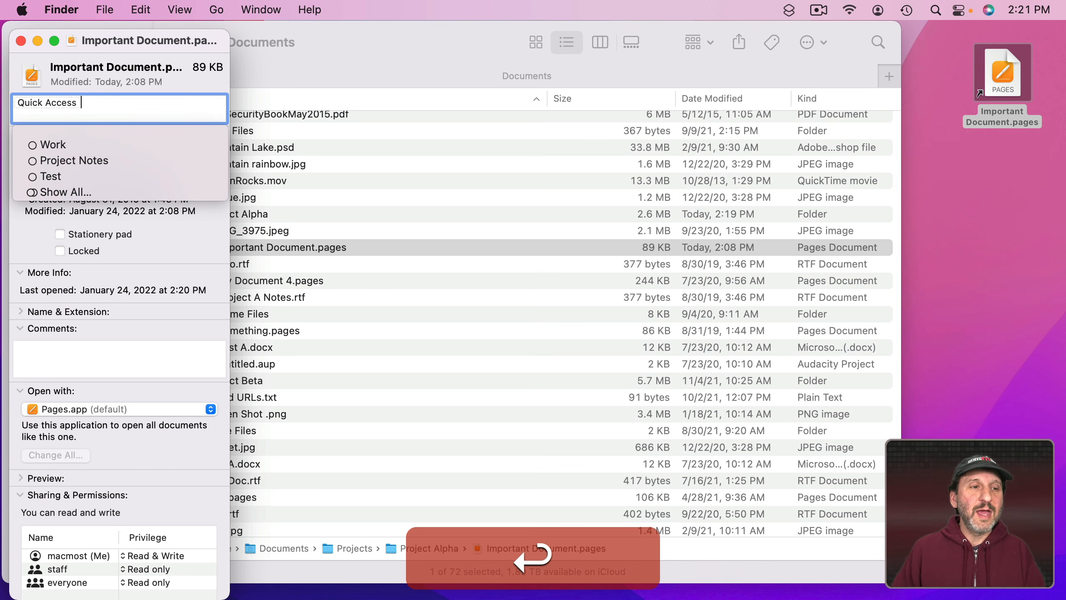
{"action": "left_click", "coordinate": [21, 41]}
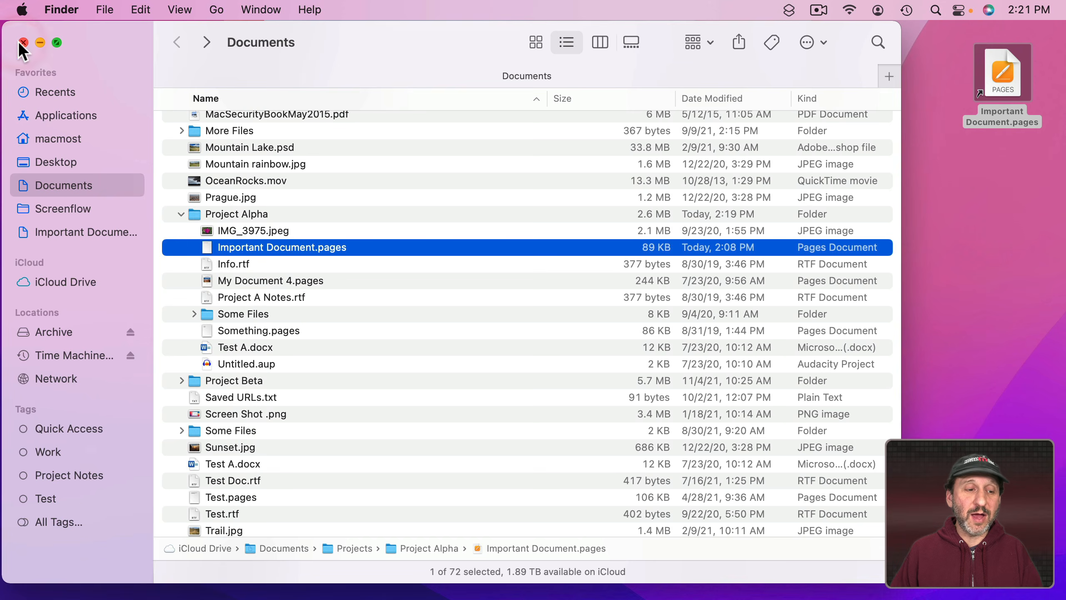
Show the files tagged Quick Access, open Important Document.pages from that list, and quit Pages.
{"action": "left_click", "coordinate": [64, 430]}
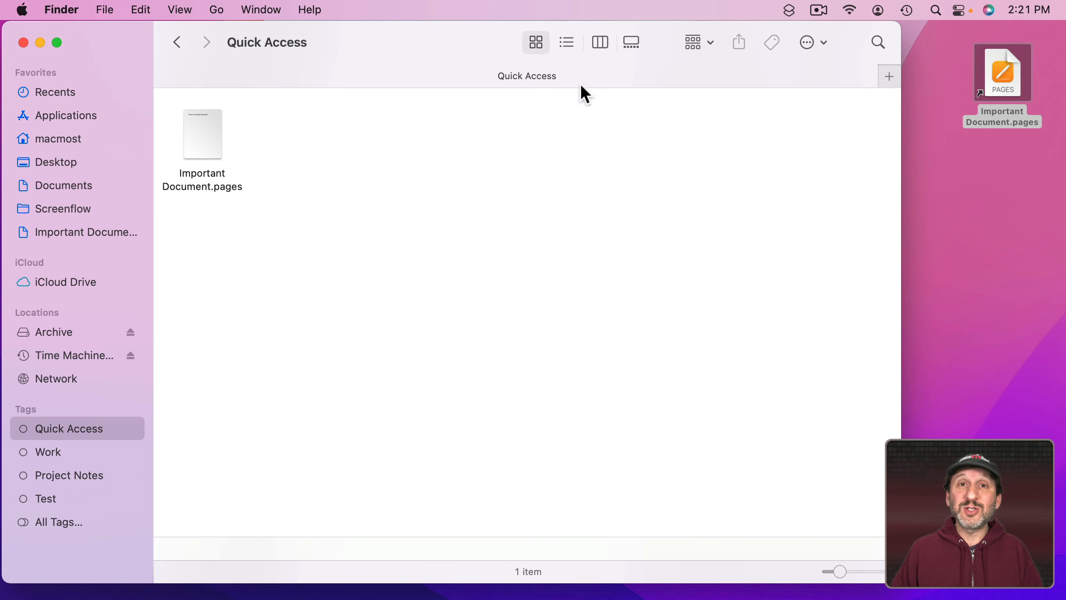
{"action": "double_click", "coordinate": [201, 137]}
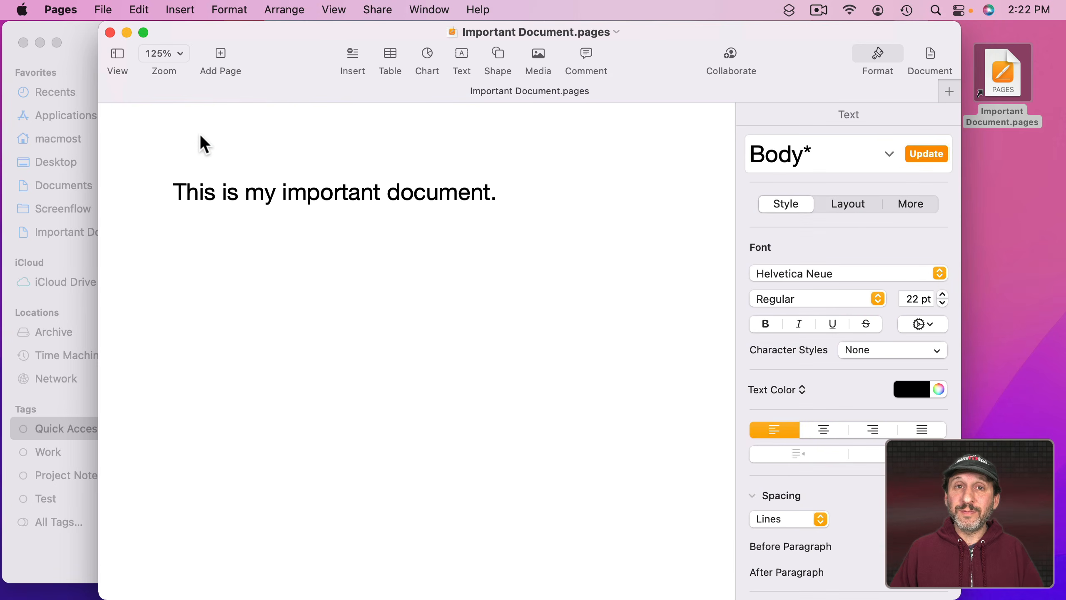
{"action": "key", "text": "super+q"}
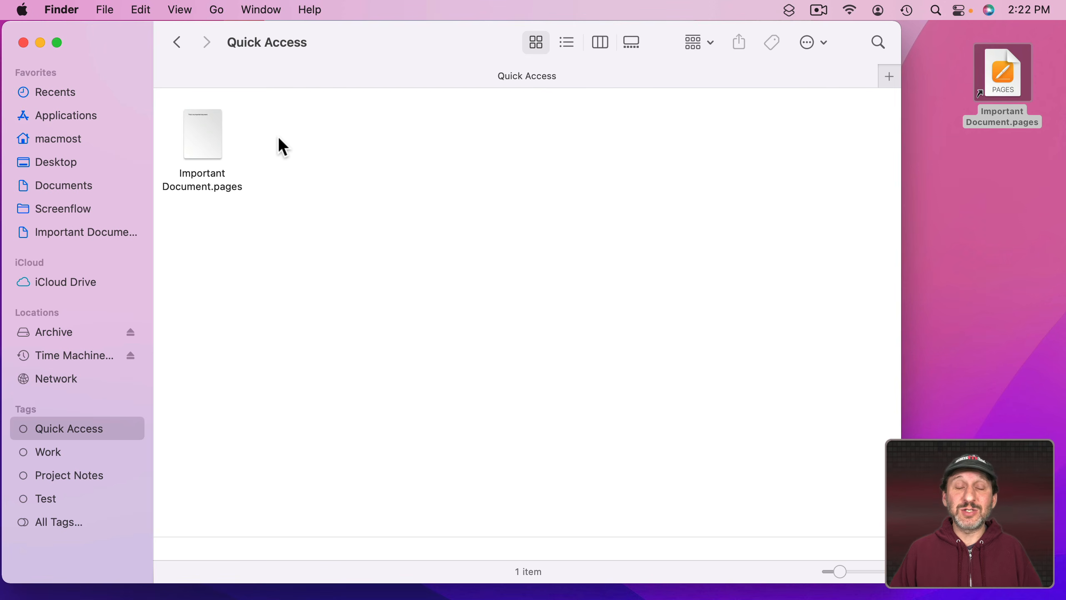
Remove the Quick Access tag from Important Document.pages through its file info.
{"action": "left_click", "coordinate": [211, 151]}
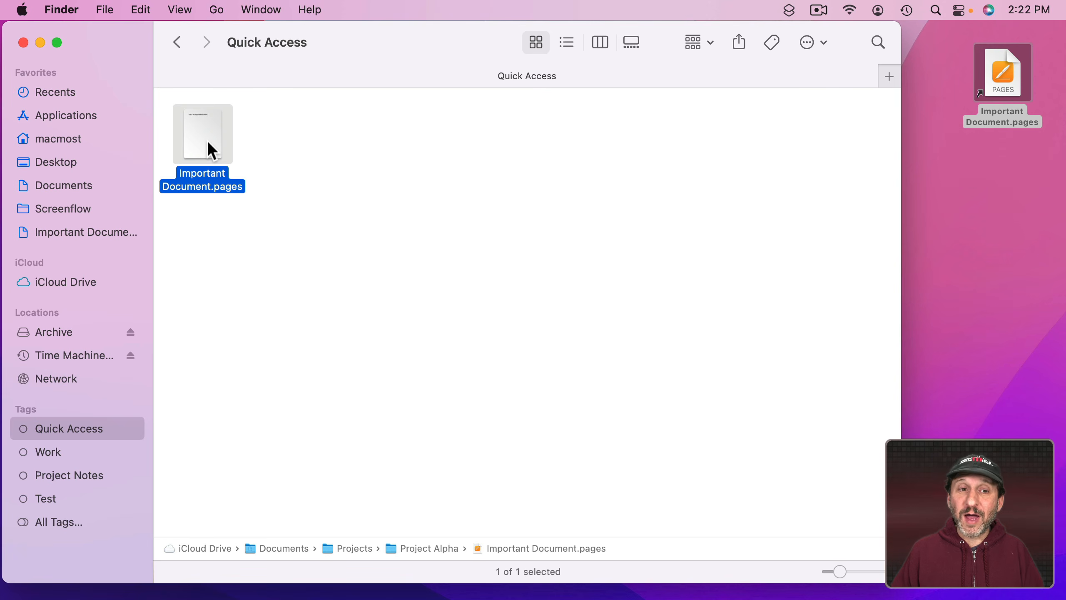
{"action": "key", "text": "super+i"}
{"action": "left_click", "coordinate": [84, 102]}
{"action": "key", "text": "super+a"}
{"action": "key", "text": "super+BackSpace"}
{"action": "key", "text": "Return"}
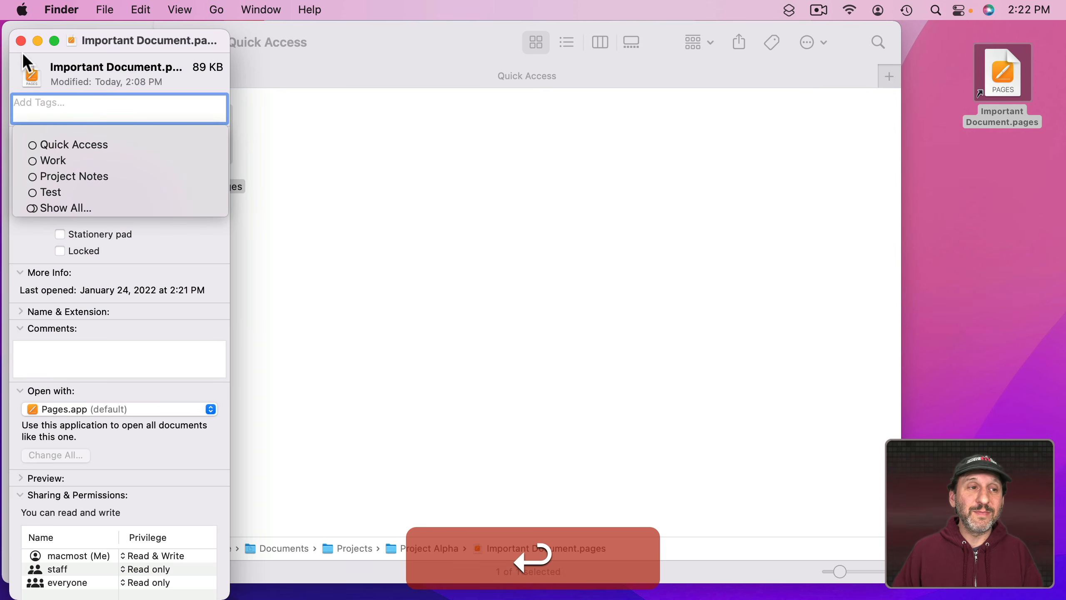
Close the file info, add the Quick Access tag to the Dock, and open Important Document.pages from that Dock item.
{"action": "left_click", "coordinate": [20, 41]}
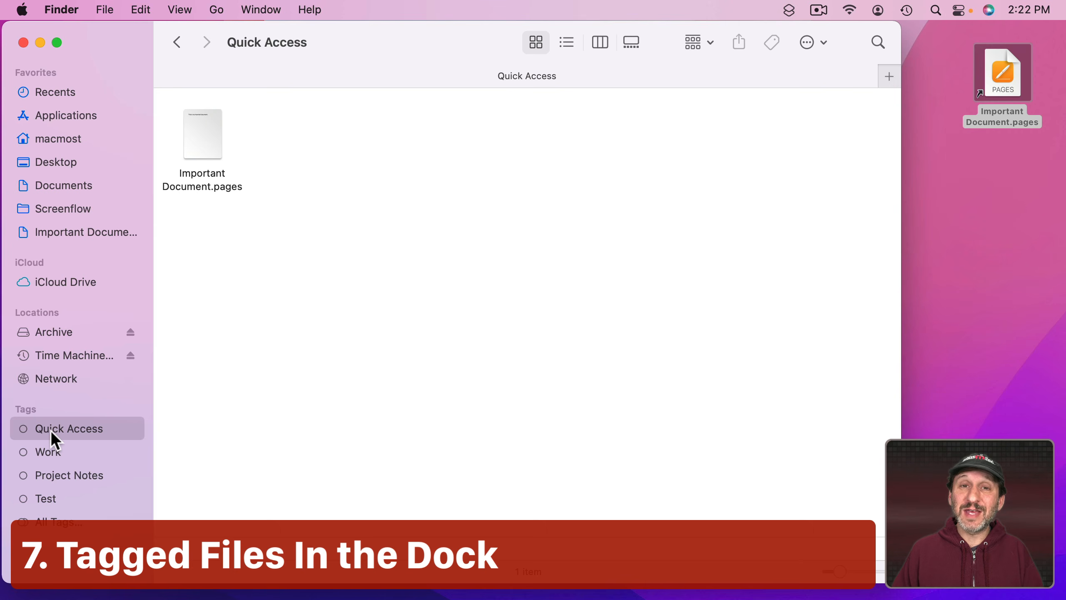
{"action": "left_click_drag", "start_coordinate": [61, 429], "coordinate": [952, 582]}
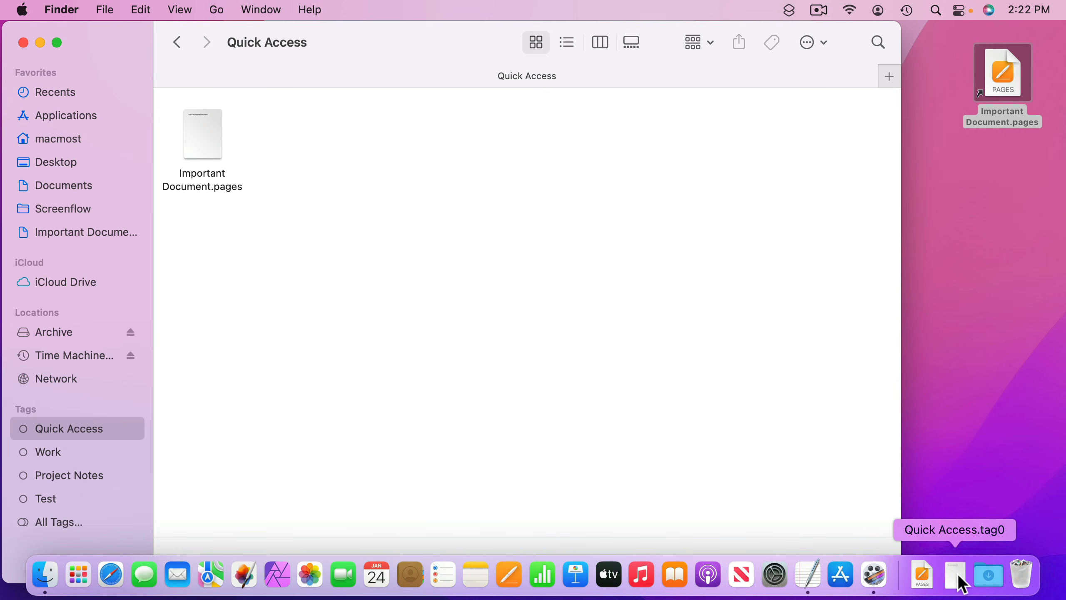
{"action": "left_click", "coordinate": [957, 576]}
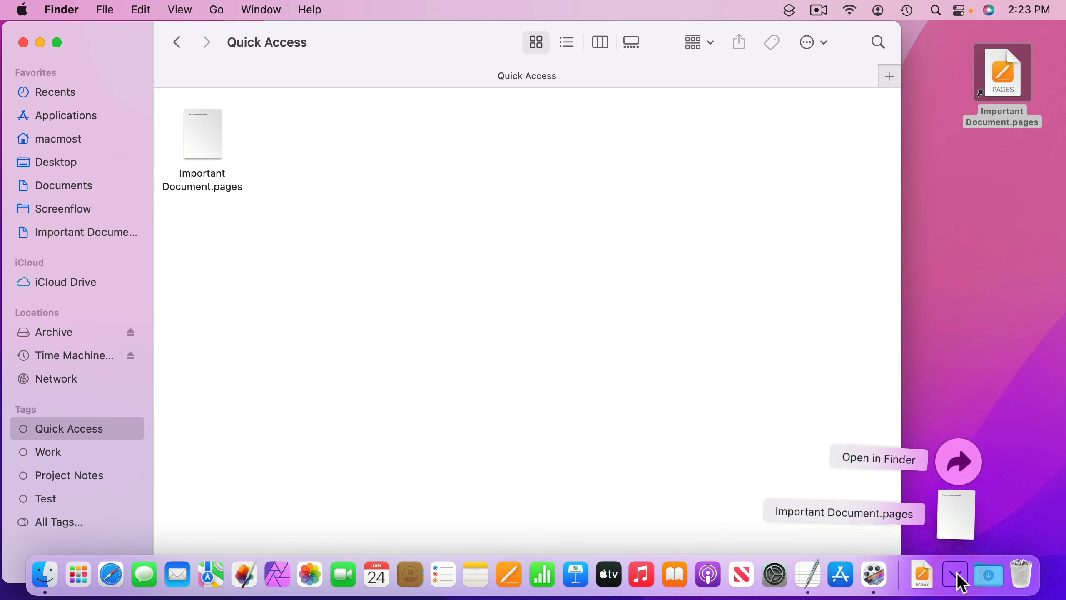
{"action": "left_click", "coordinate": [957, 508]}
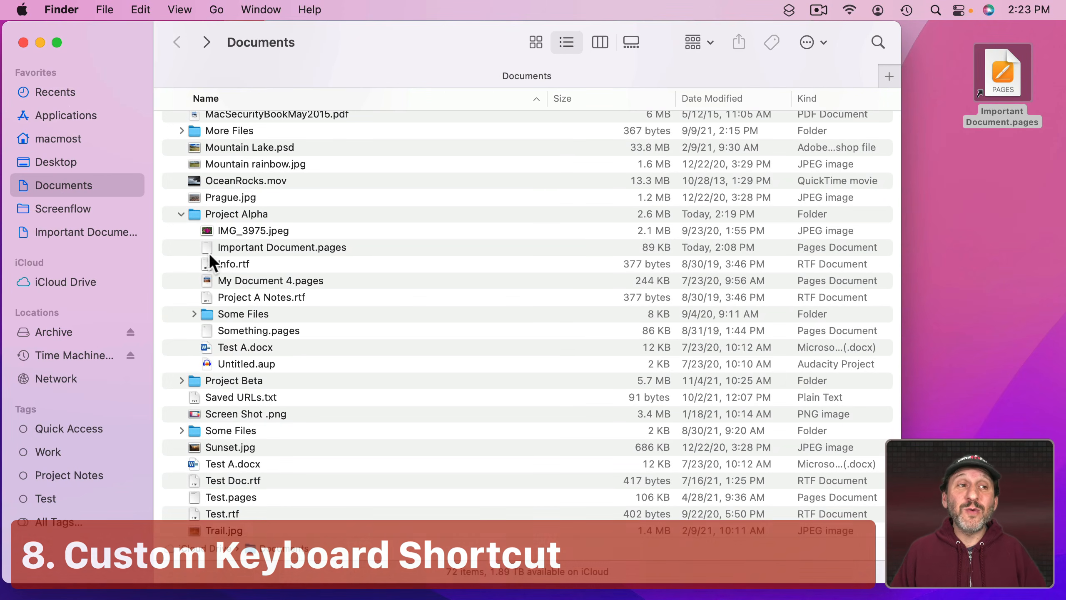
Look for Important Document.pages among the system's recent items, without opening it.
{"action": "left_click", "coordinate": [21, 9]}
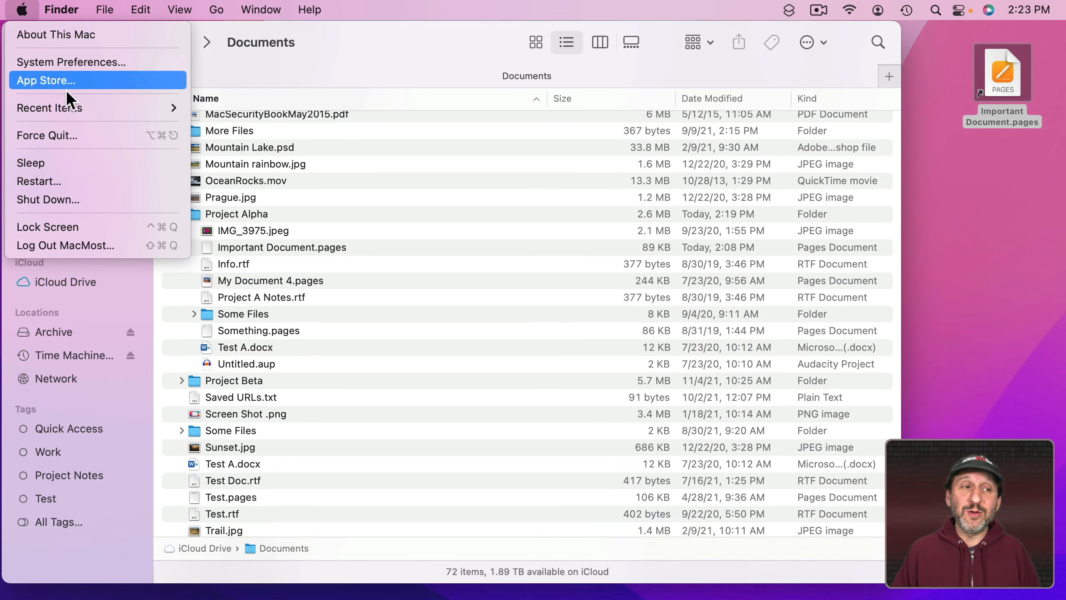
{"action": "mouse_move", "coordinate": [70, 101]}
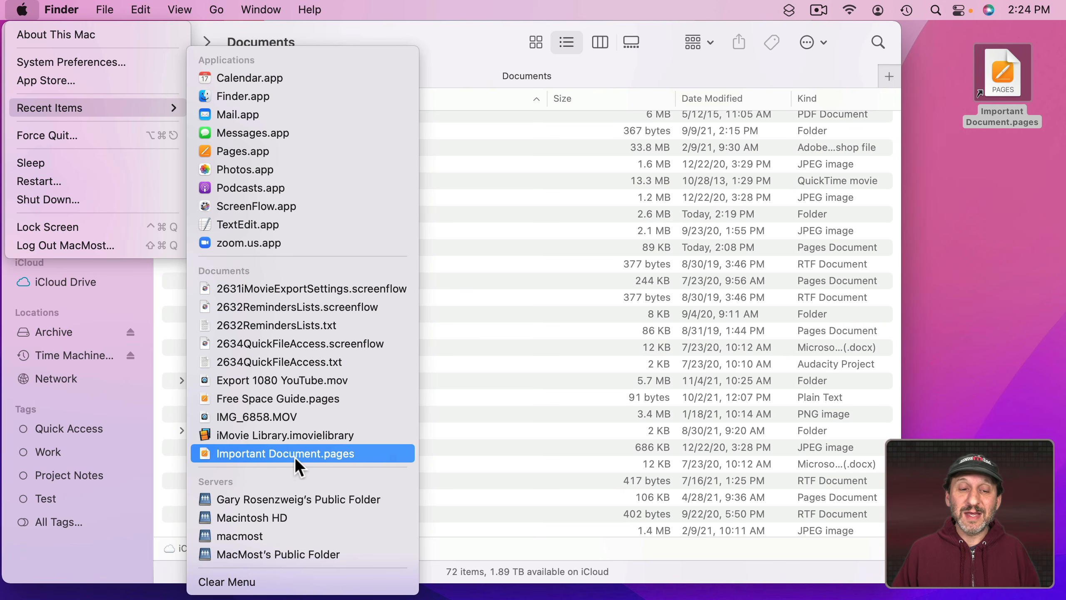
{"action": "left_click", "coordinate": [501, 3]}
Open System Preferences and show the App Shortcuts in the Keyboard settings.
{"action": "left_click", "coordinate": [18, 5]}
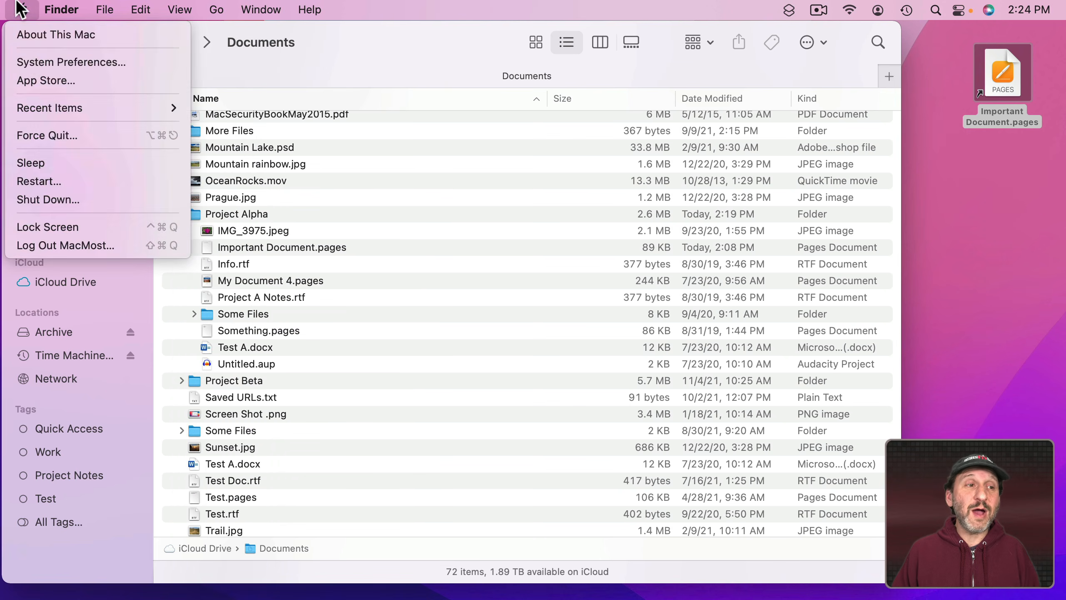
{"action": "left_click", "coordinate": [29, 62]}
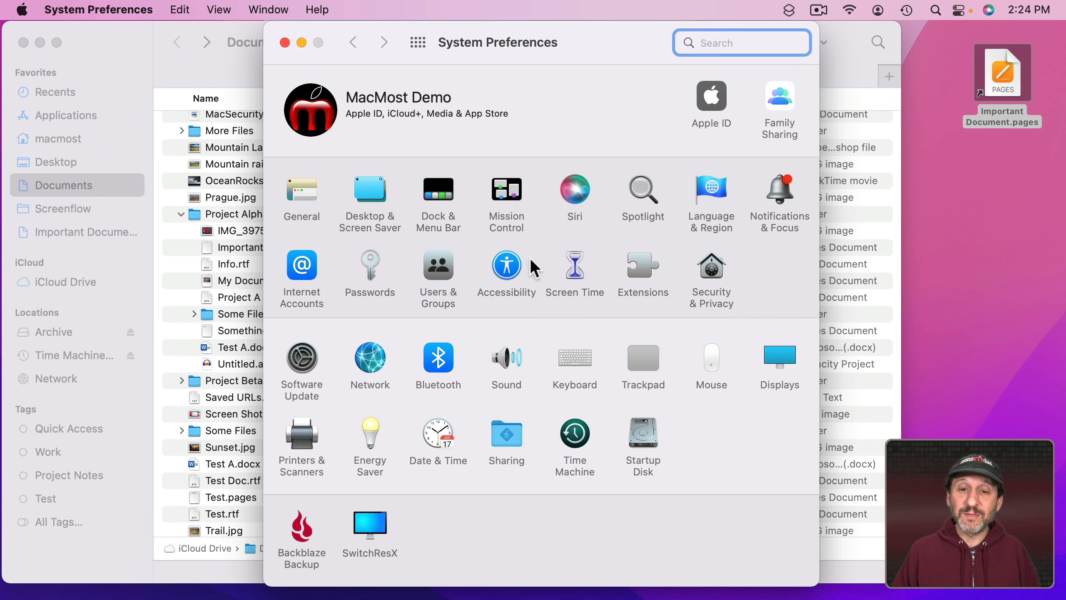
{"action": "left_click", "coordinate": [581, 353]}
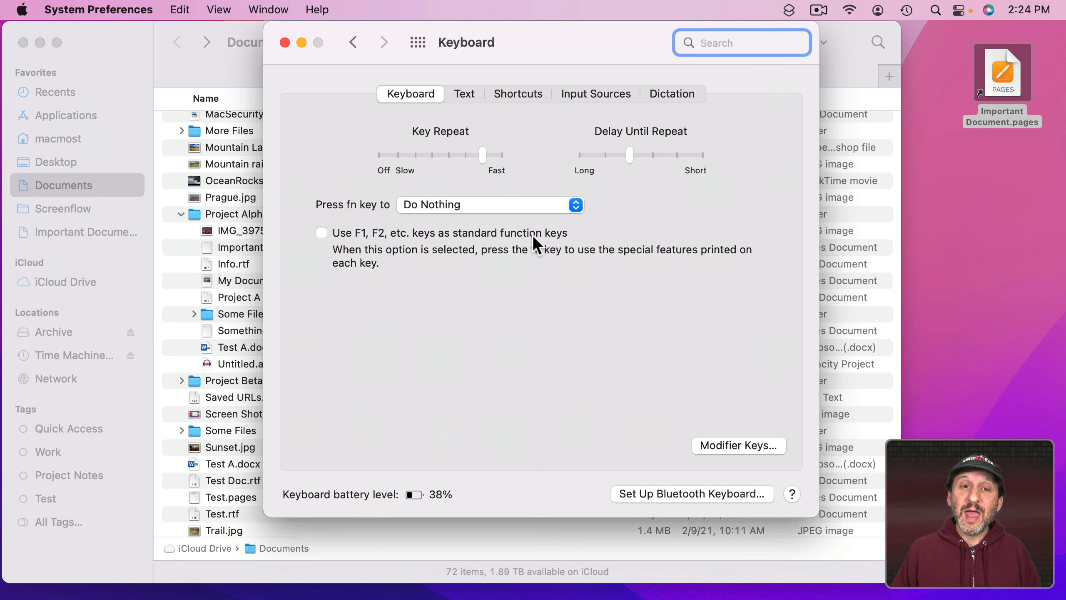
{"action": "left_click", "coordinate": [512, 95]}
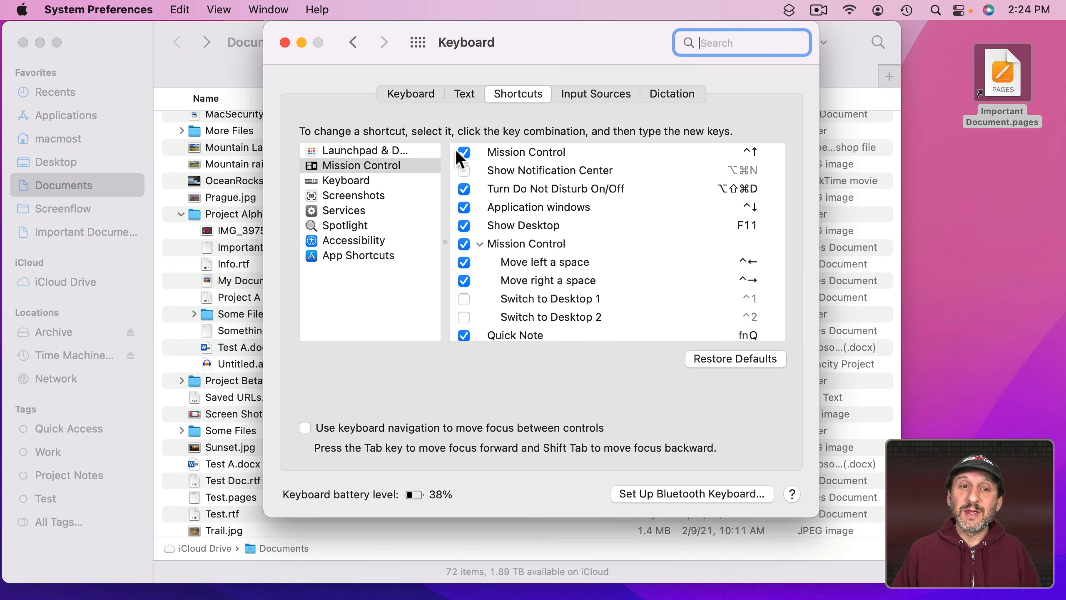
{"action": "left_click", "coordinate": [353, 255]}
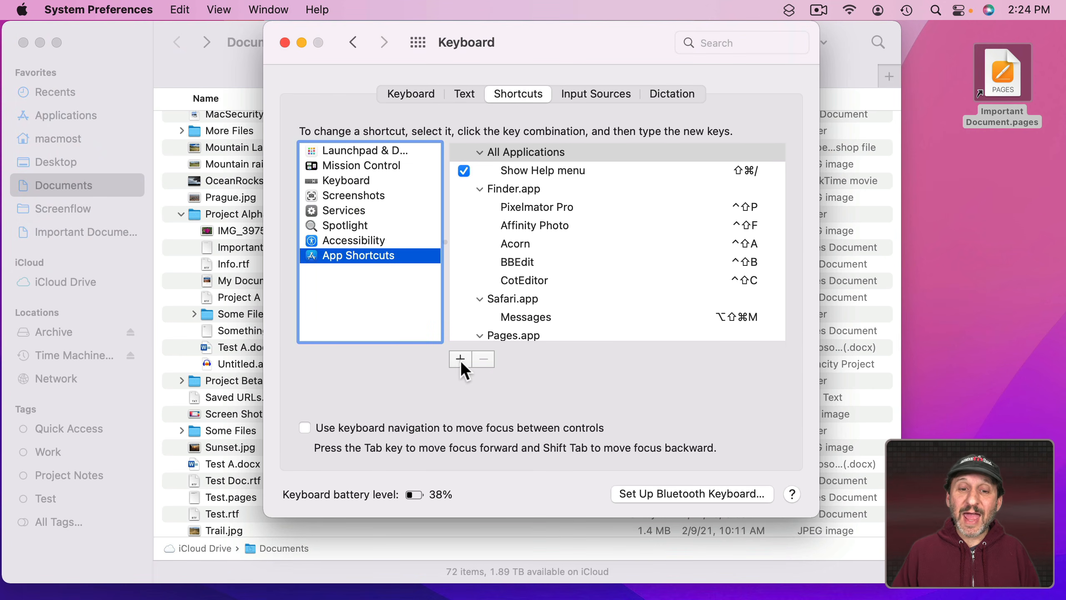
Add an app shortcut for All Applications with the menu title Important Document.pages and the key combination Shift+F12.
{"action": "left_click", "coordinate": [459, 359]}
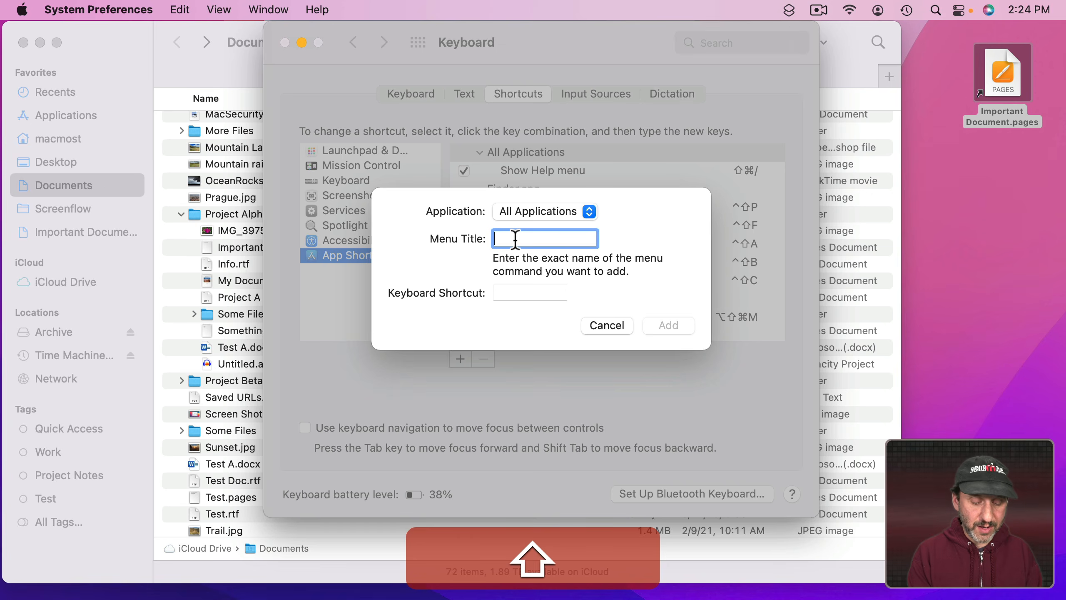
{"action": "type", "text": "Important Document.pages"}
{"action": "left_click", "coordinate": [523, 292]}
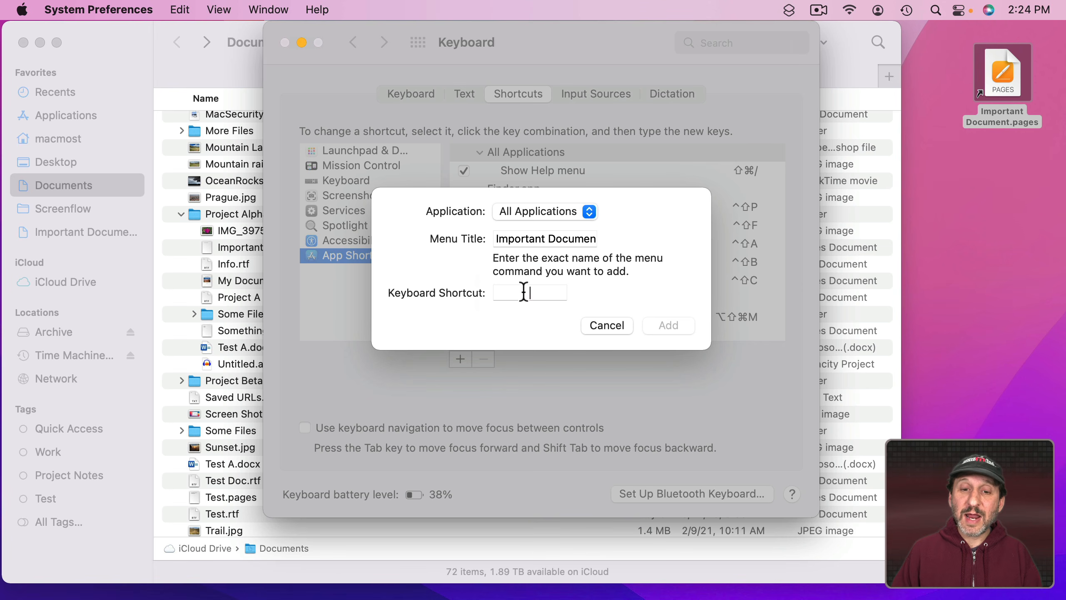
{"action": "key", "text": "shift+F12"}
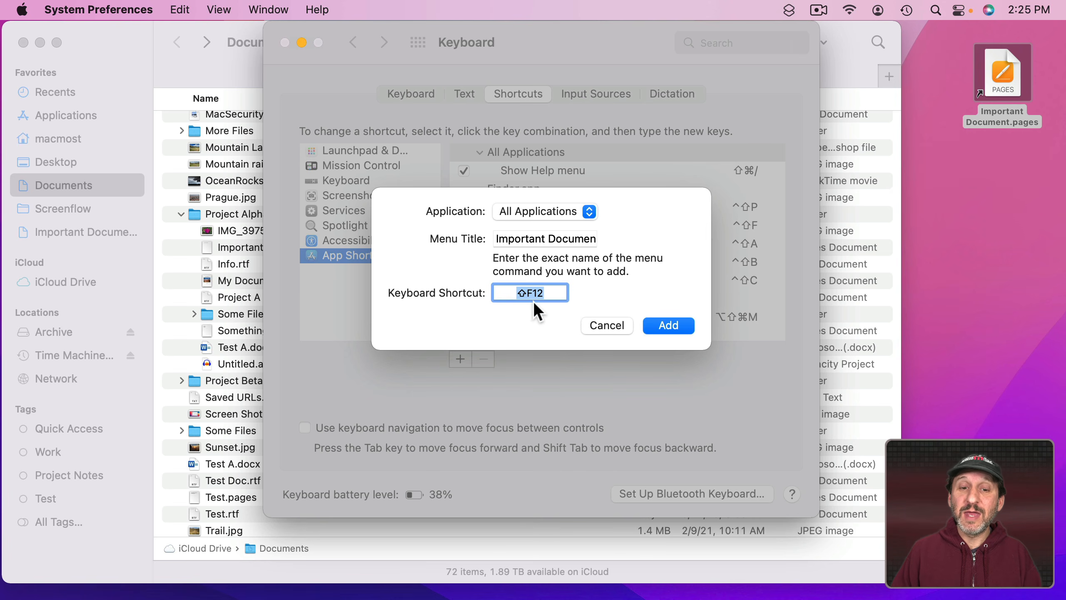
{"action": "left_click", "coordinate": [679, 327]}
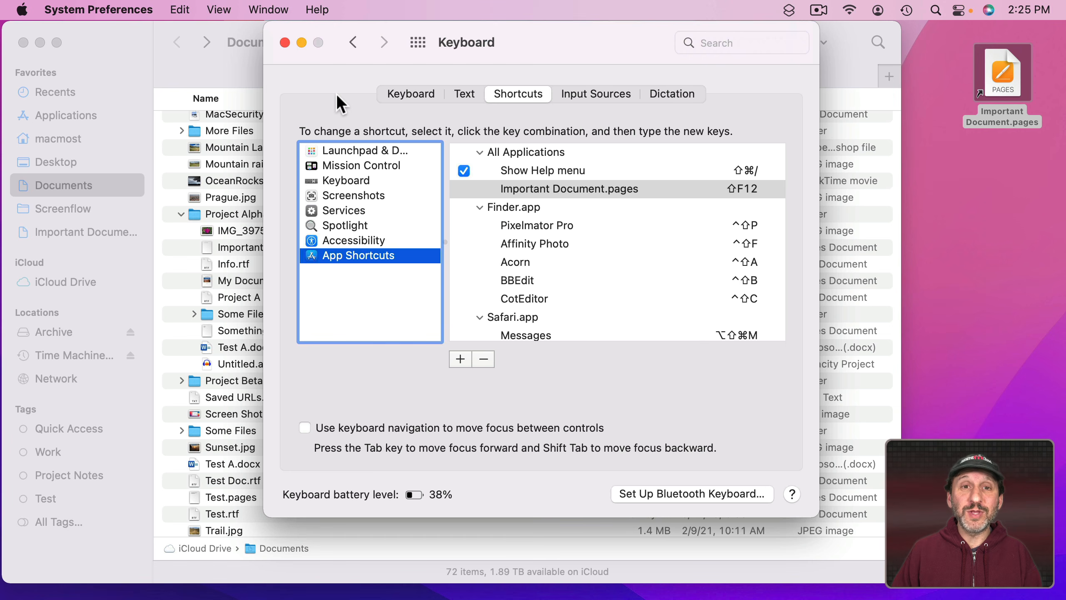
Check the custom shortcut next to Important Document.pages in the recent items, and open the document with it.
{"action": "left_click", "coordinate": [32, 7]}
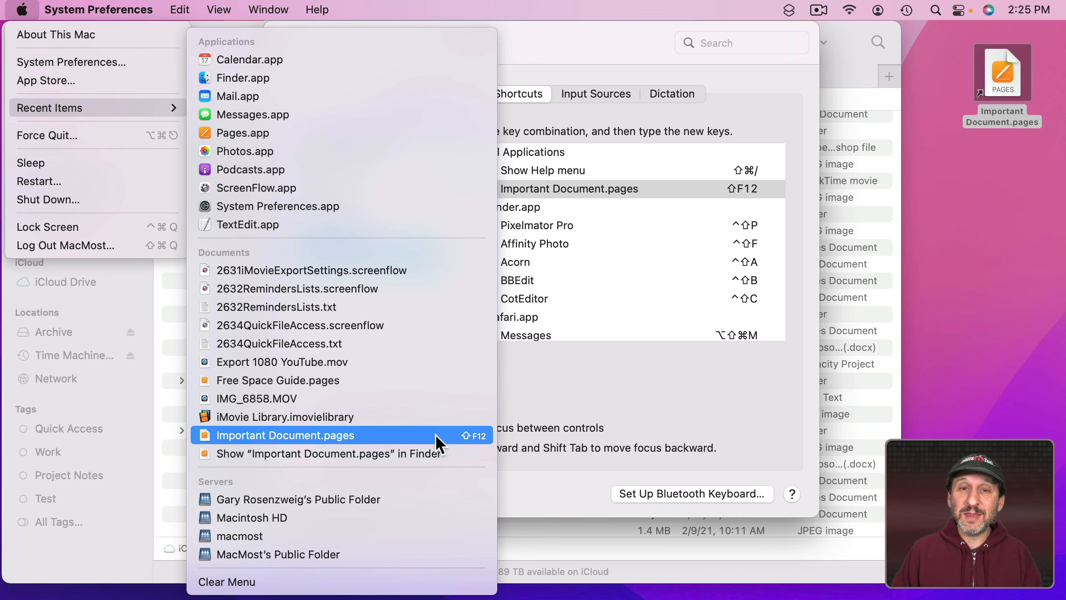
{"action": "left_click", "coordinate": [668, 370]}
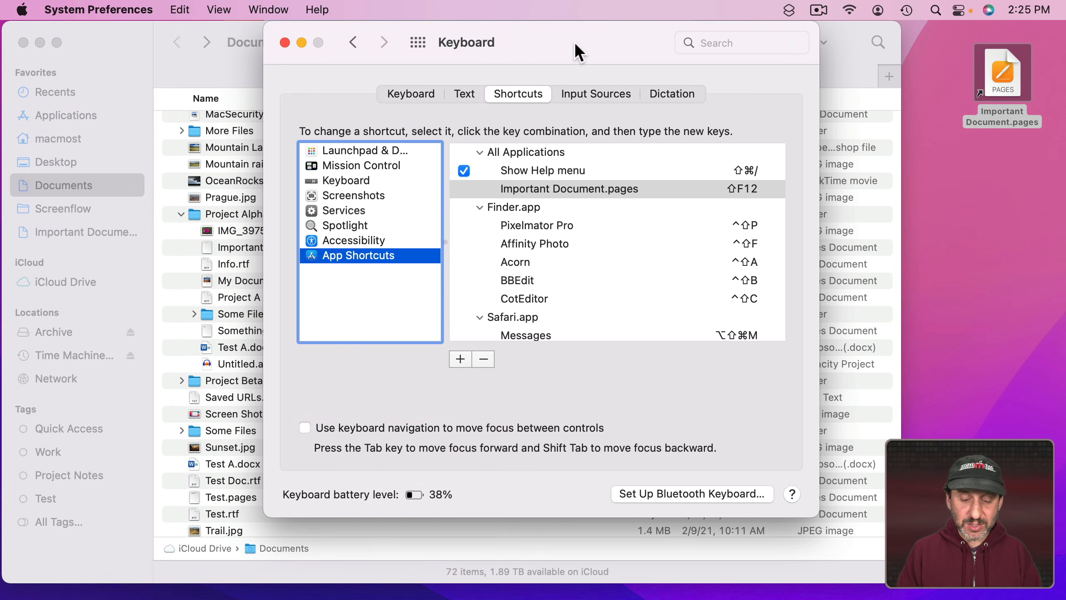
{"action": "key", "text": "shift"}
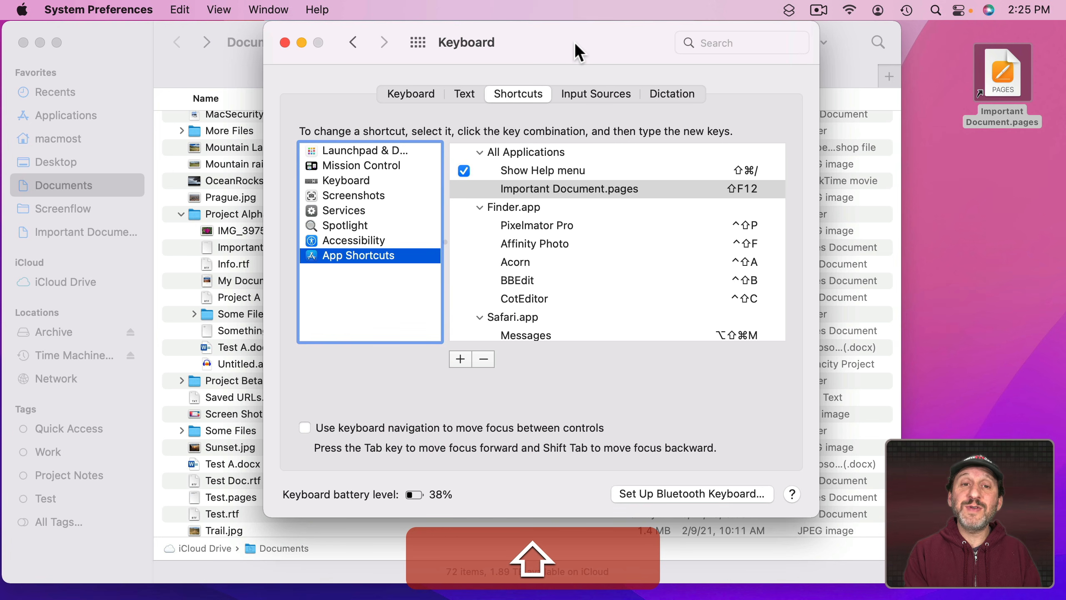
{"action": "key", "text": "shift+F12"}
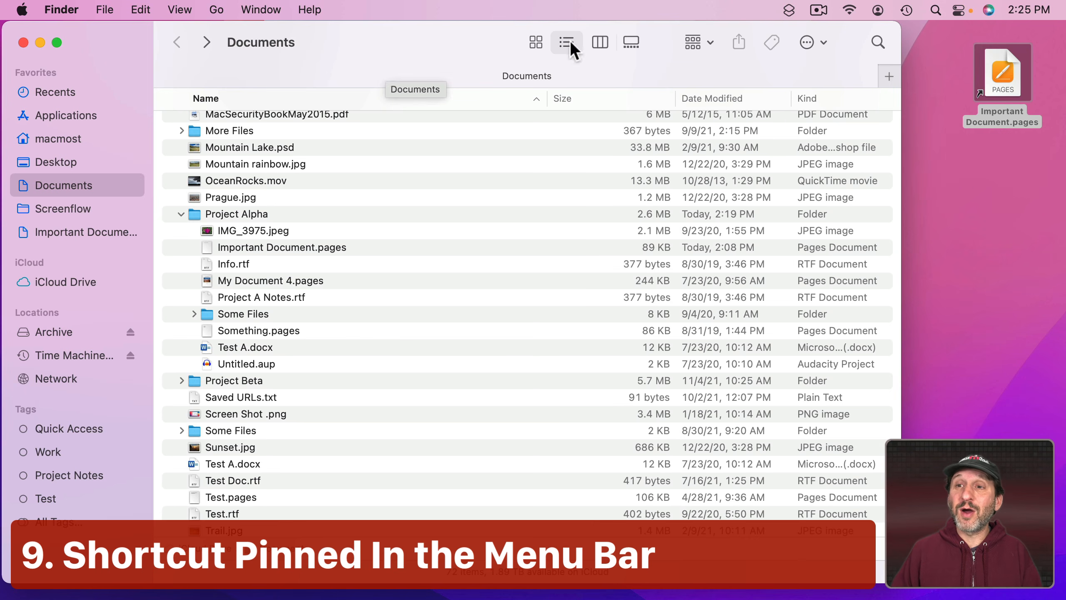
Check the shortcuts pinned in the menu bar and launch the Shortcuts app through Spotlight.
{"action": "left_click", "coordinate": [789, 10]}
{"action": "left_click", "coordinate": [789, 11]}
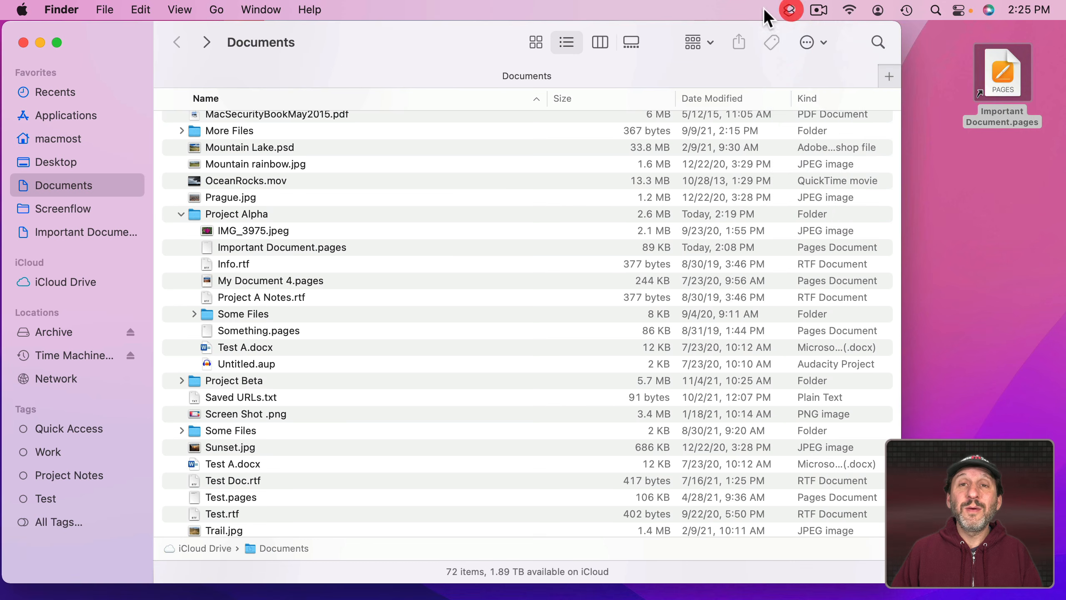
{"action": "key", "text": "super+space"}
{"action": "type", "text": "short"}
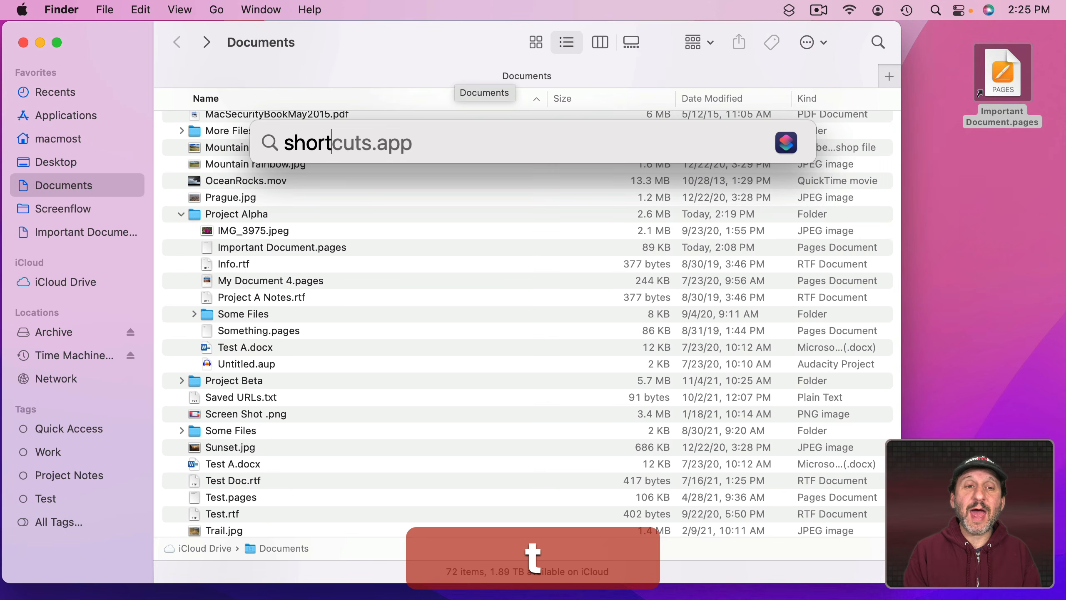
{"action": "key", "text": "Return"}
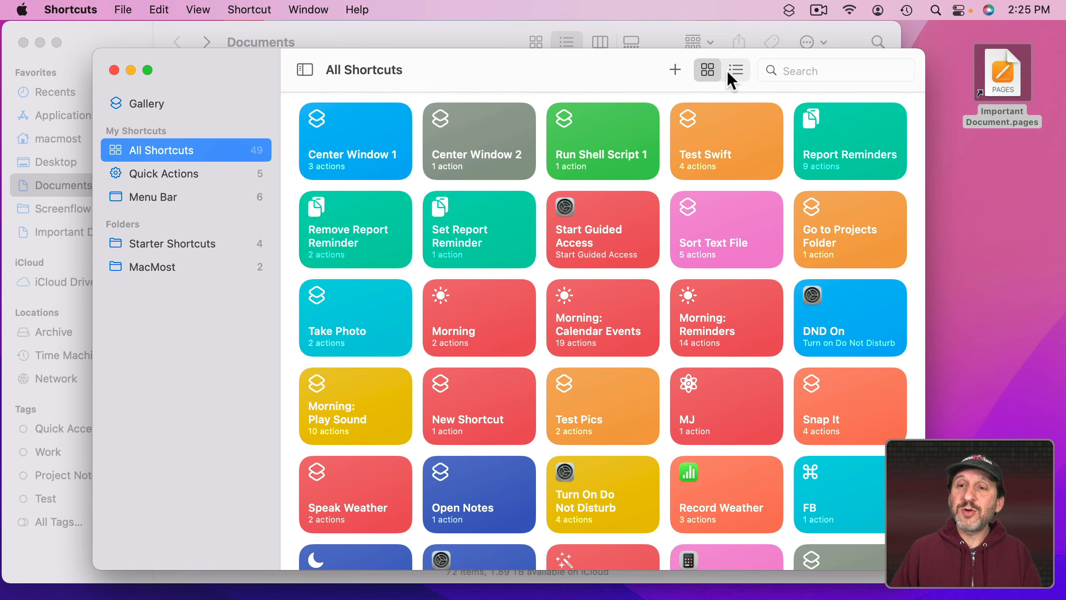
Create a new shortcut with a File action set to Important Document.pages in the Documents > Projects > Project Alpha folder.
{"action": "left_click", "coordinate": [675, 69]}
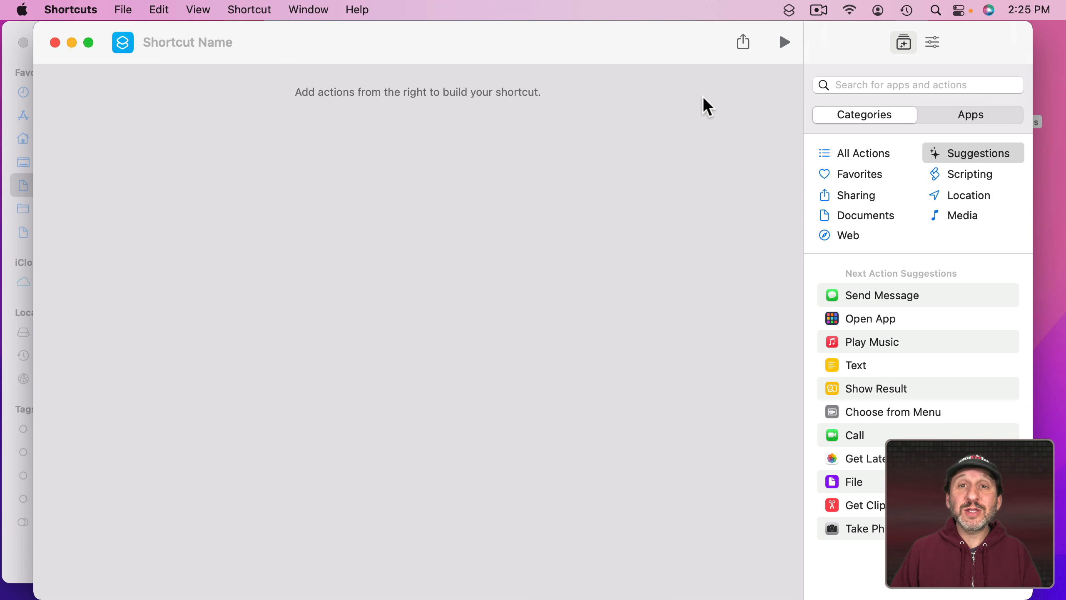
{"action": "left_click", "coordinate": [847, 88]}
{"action": "type", "text": "file"}
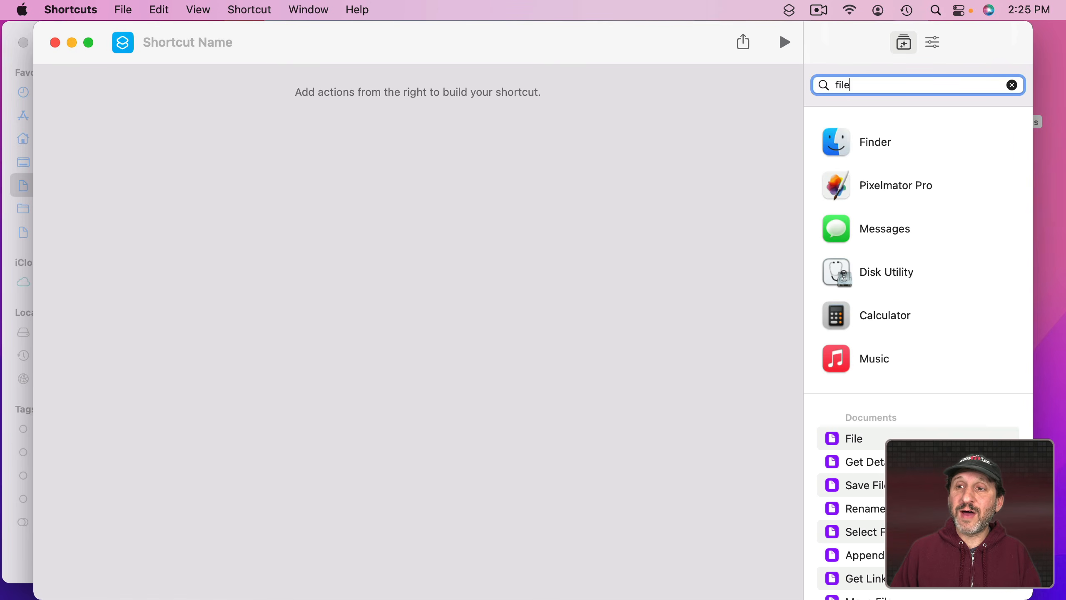
{"action": "double_click", "coordinate": [833, 438]}
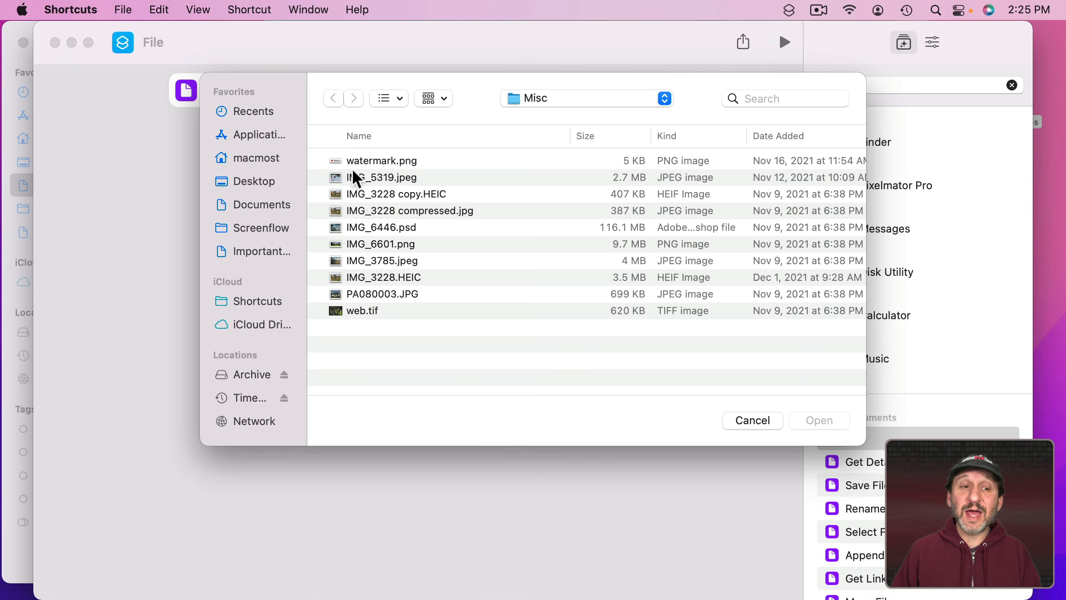
{"action": "left_click", "coordinate": [260, 205]}
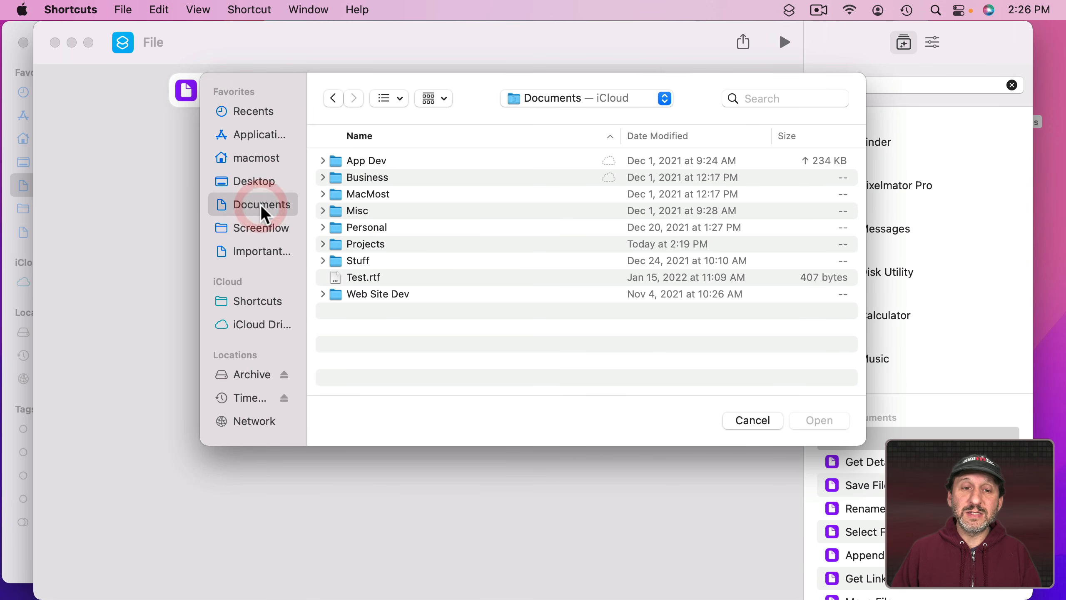
{"action": "left_click", "coordinate": [358, 244]}
{"action": "double_click", "coordinate": [358, 244]}
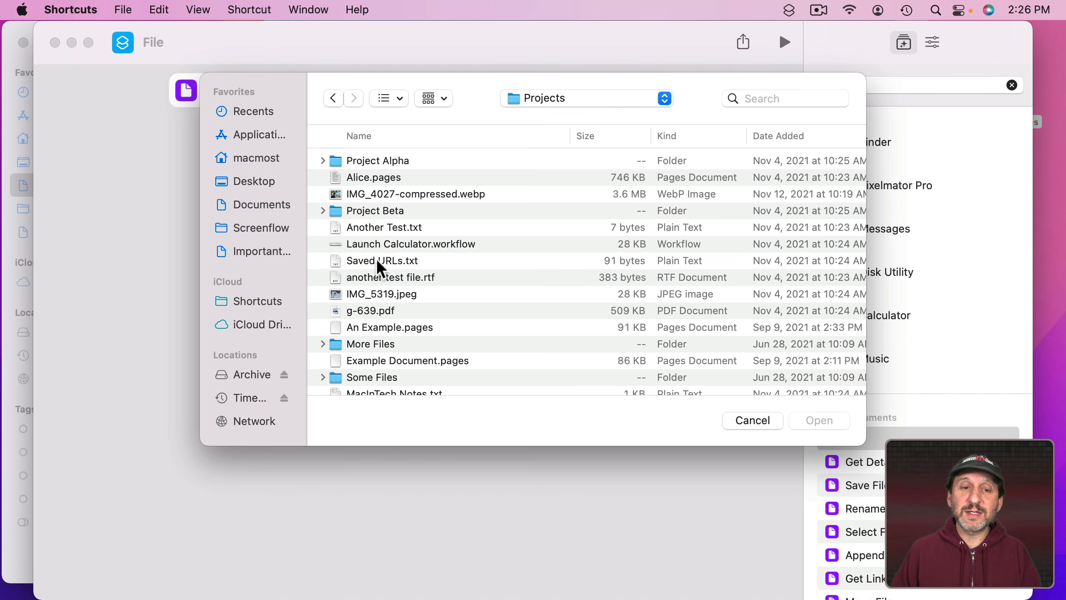
{"action": "double_click", "coordinate": [370, 160]}
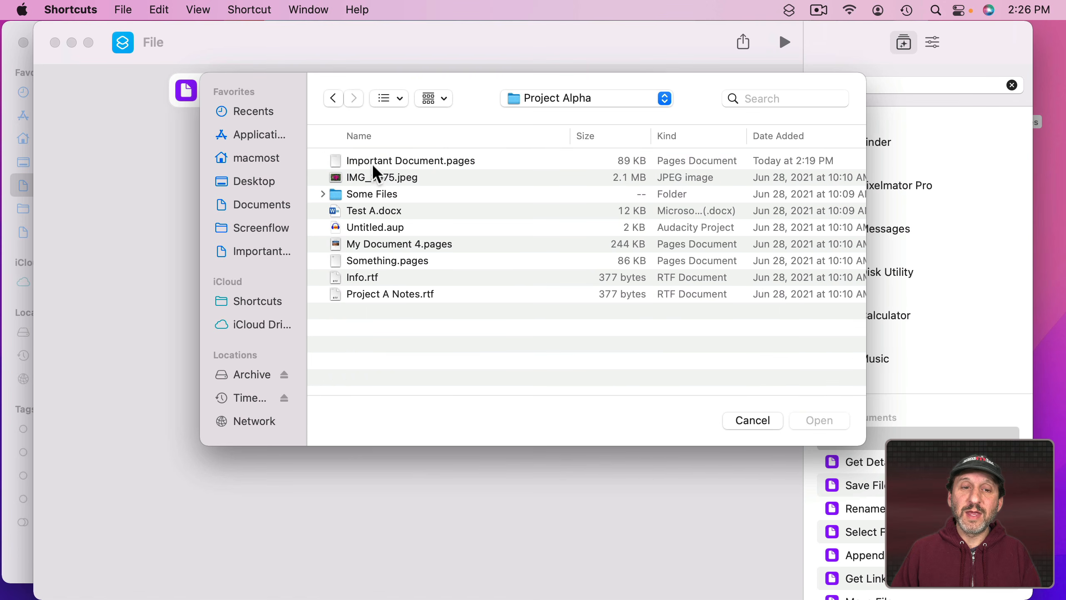
{"action": "left_click", "coordinate": [382, 160]}
{"action": "left_click", "coordinate": [821, 420]}
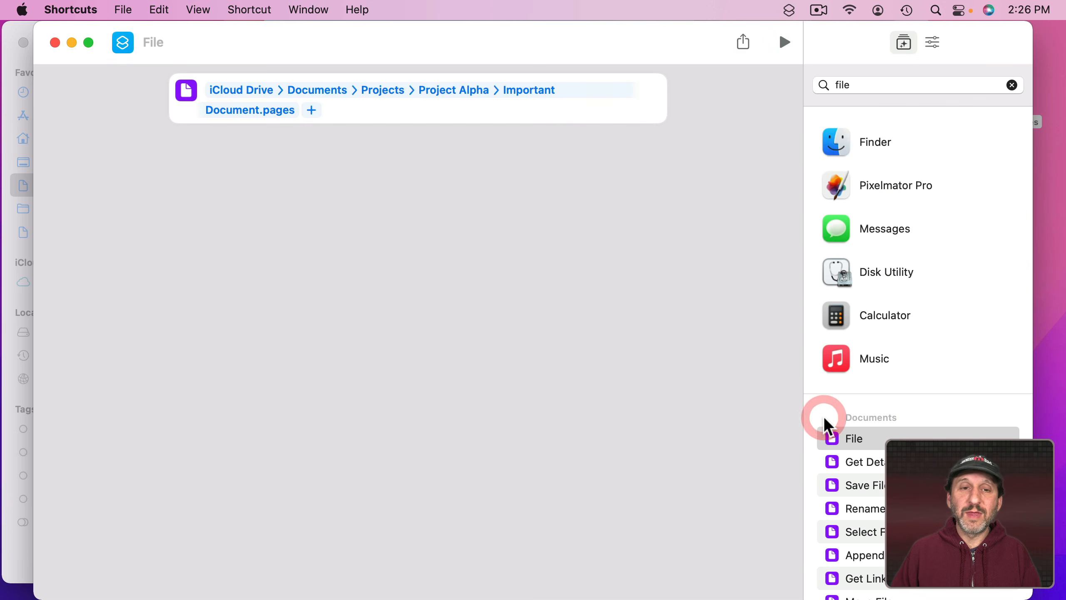
Add an Open File action after the File action, run the shortcut to test it, and close the opened document.
{"action": "left_click", "coordinate": [861, 84]}
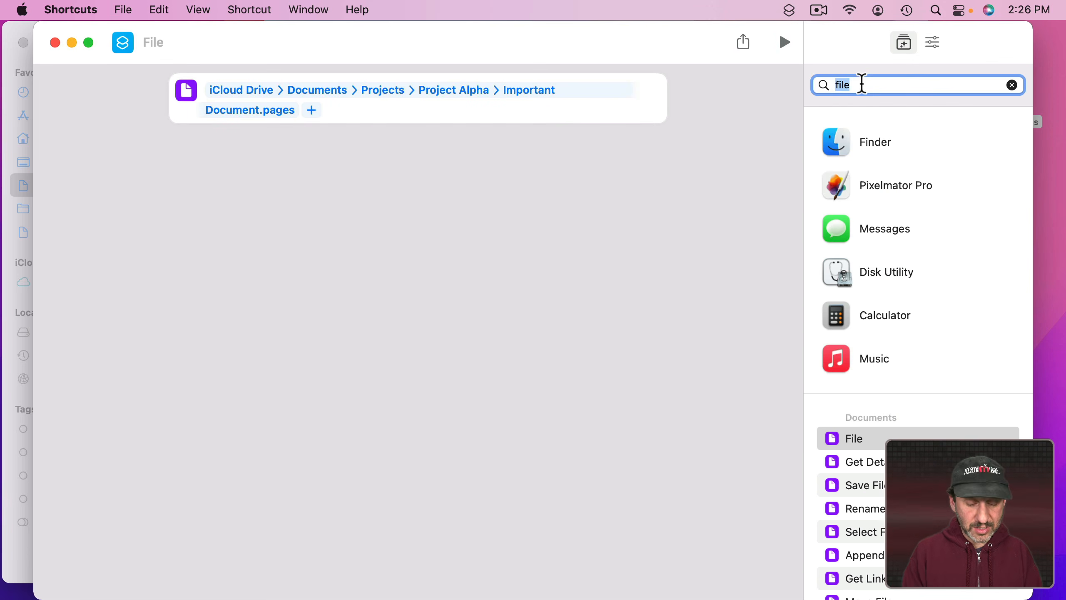
{"action": "type", "text": "open file"}
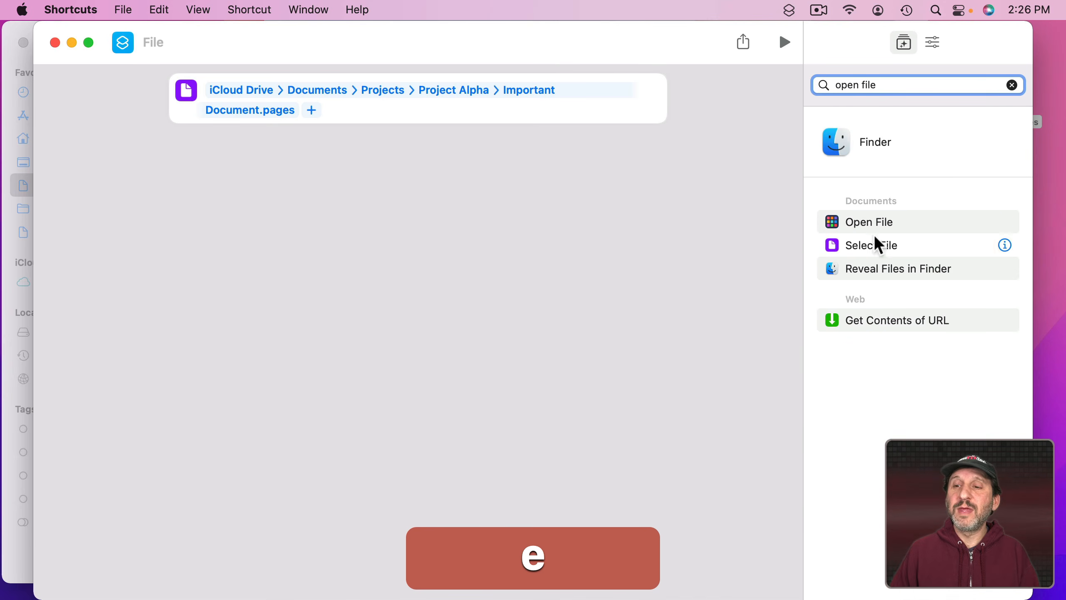
{"action": "double_click", "coordinate": [830, 221]}
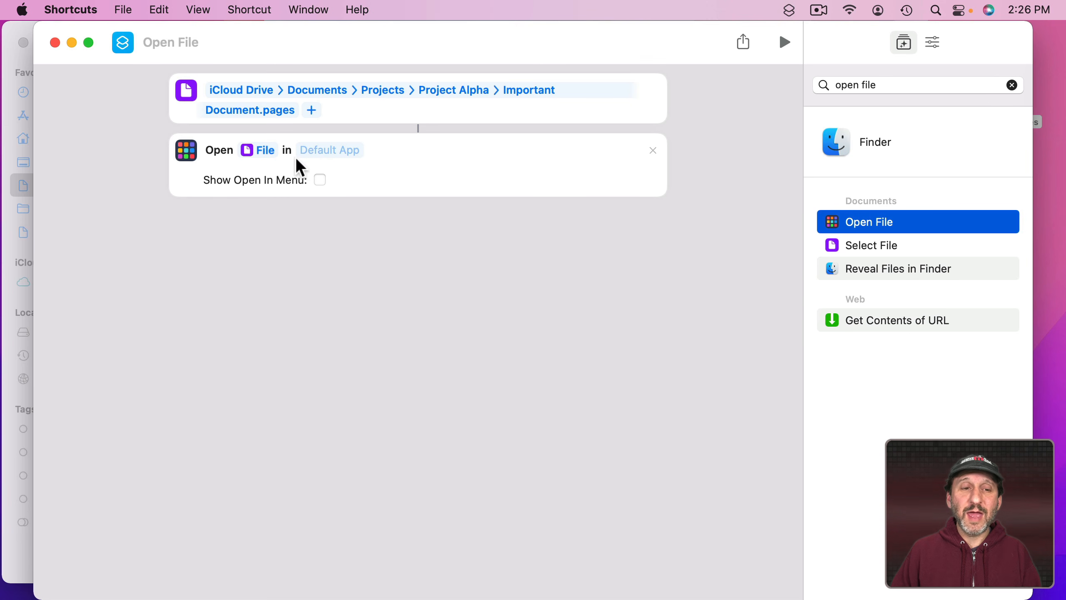
{"action": "left_click", "coordinate": [784, 42]}
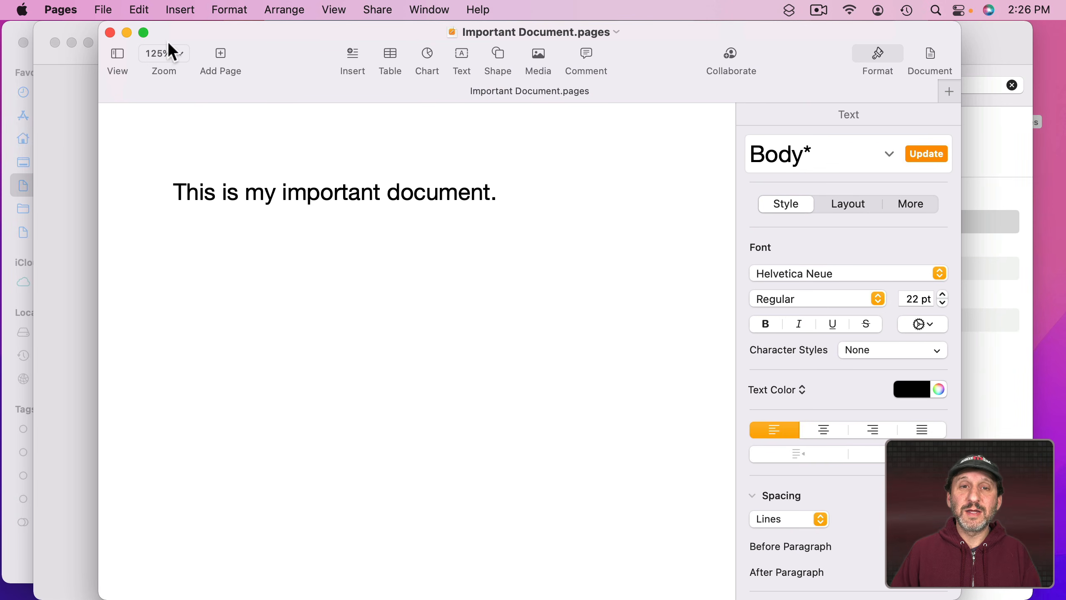
{"action": "left_click", "coordinate": [110, 33]}
Name the shortcut "Open Important Document", pin it in the menu bar, and view the list of pinned shortcuts.
{"action": "type", "text": "Open Important Document"}
{"action": "left_click", "coordinate": [931, 44]}
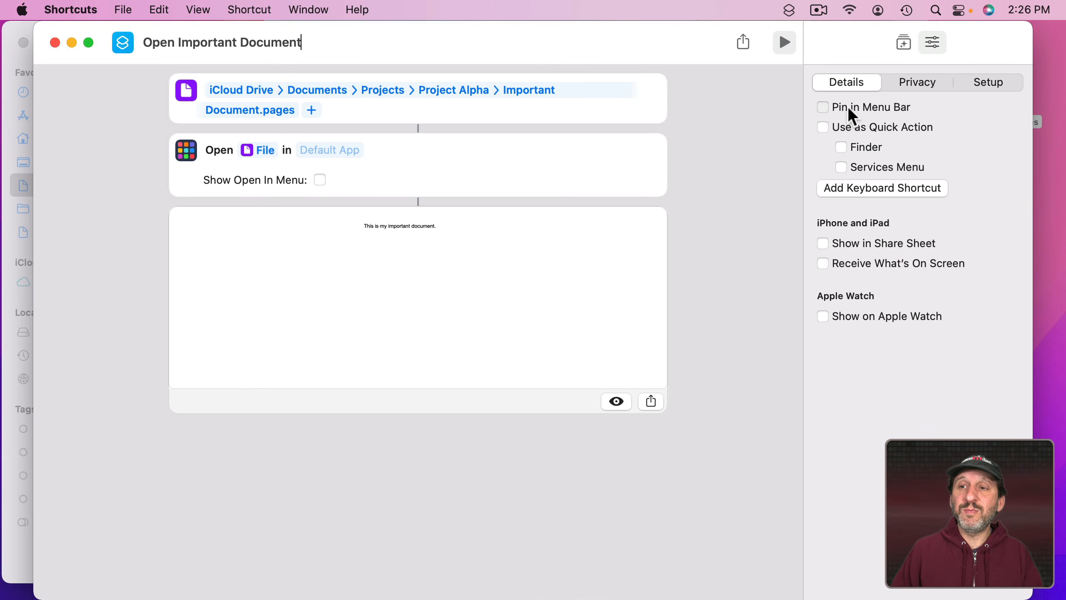
{"action": "left_click", "coordinate": [789, 10]}
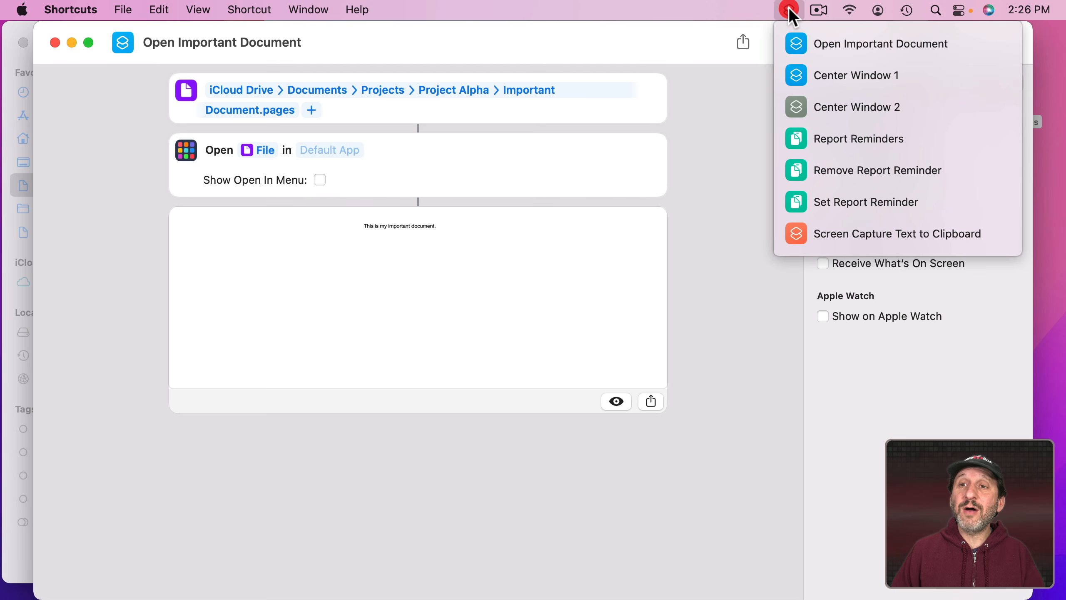
Run the pinned Open Important Document shortcut from the menu bar to test it, and close the document it opens.
{"action": "left_click", "coordinate": [830, 45]}
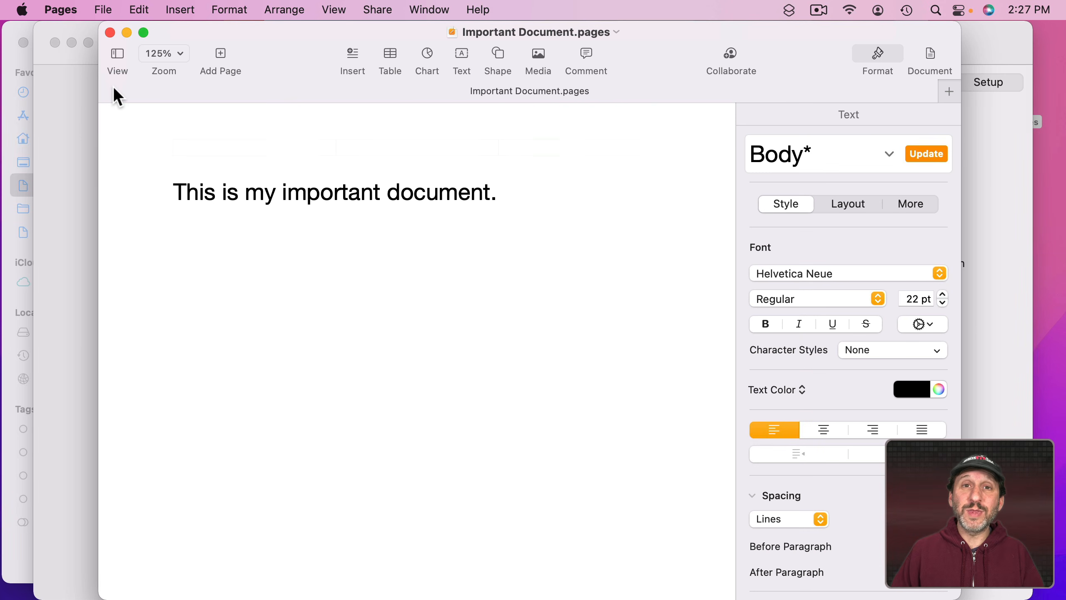
{"action": "key", "text": "super+w"}
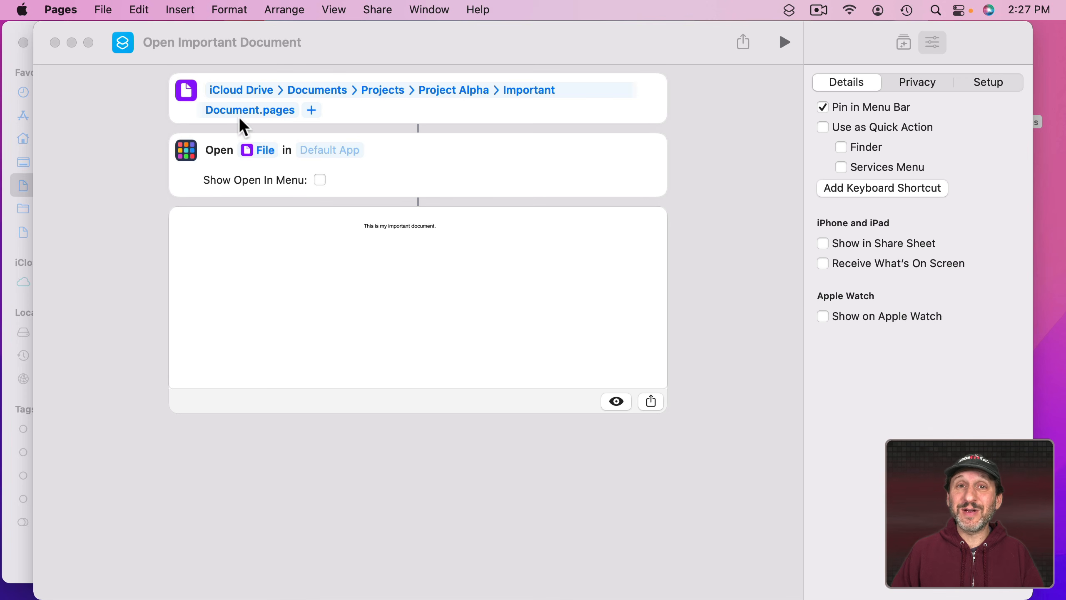
{"action": "mouse_move", "coordinate": [222, 227]}
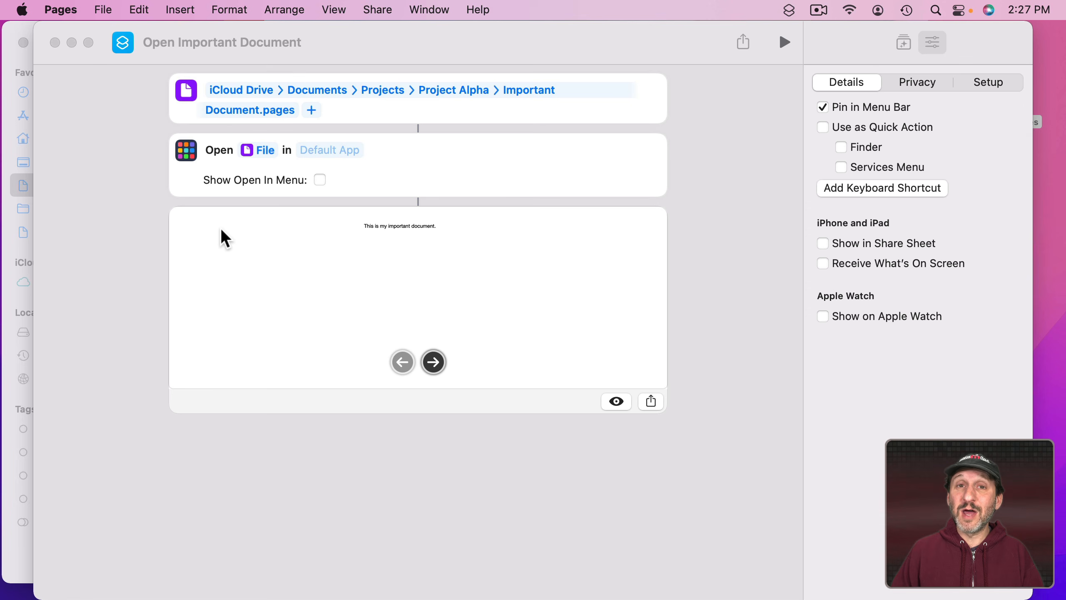
{"action": "left_click", "coordinate": [789, 10]}
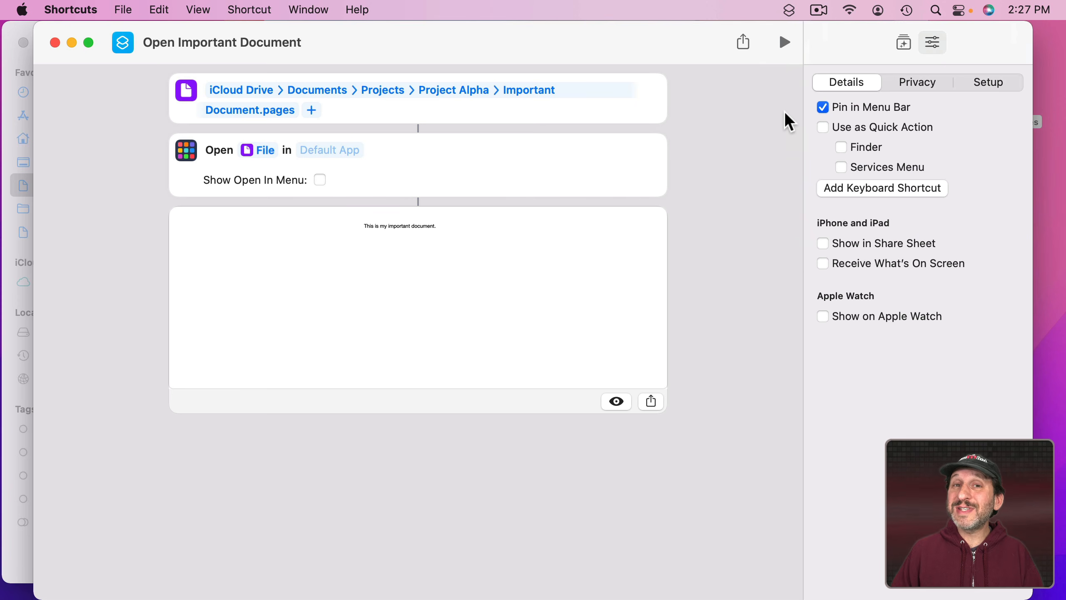
Enable the shortcut as a Quick Action and assign Shift-fn-F9 as its keyboard shortcut.
{"action": "left_click", "coordinate": [823, 127]}
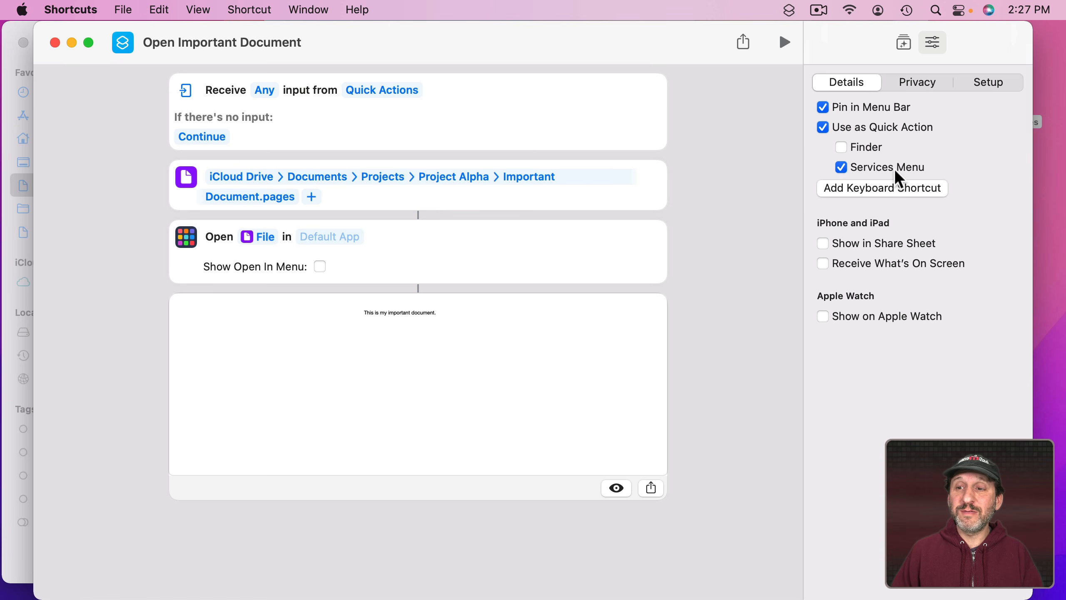
{"action": "left_click", "coordinate": [854, 189]}
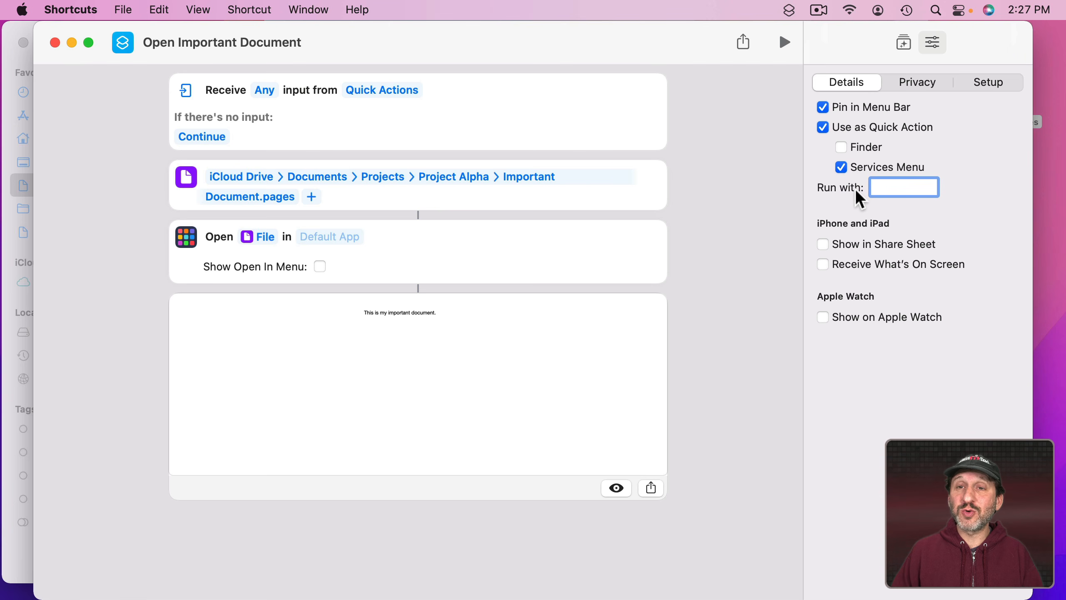
{"action": "key", "text": "shift+F9"}
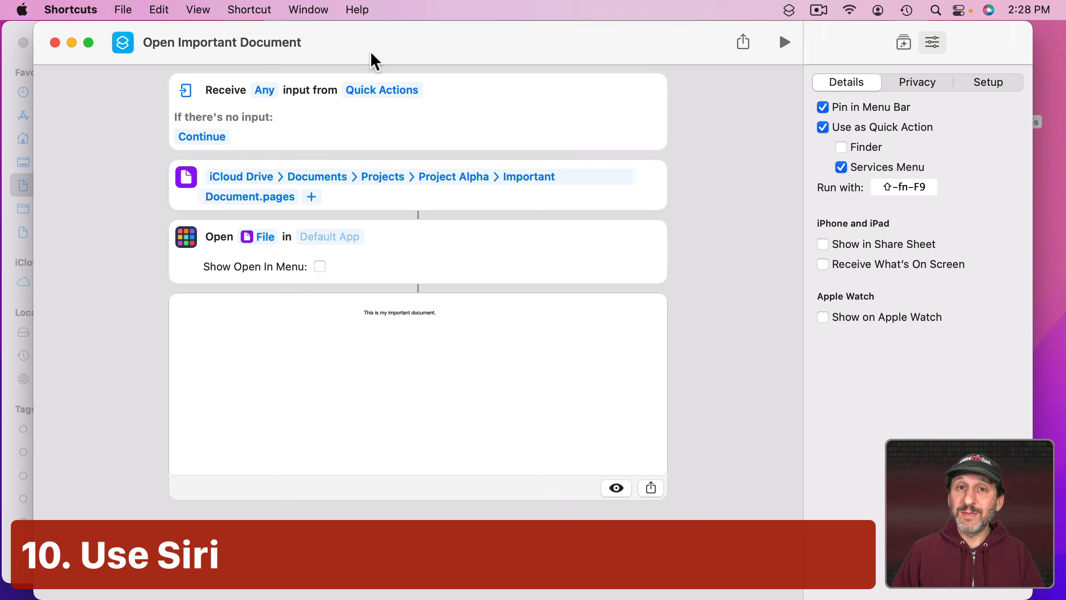
Activate Siri to take a voice request for the Open Important Document shortcut.
{"action": "left_click", "coordinate": [990, 11]}
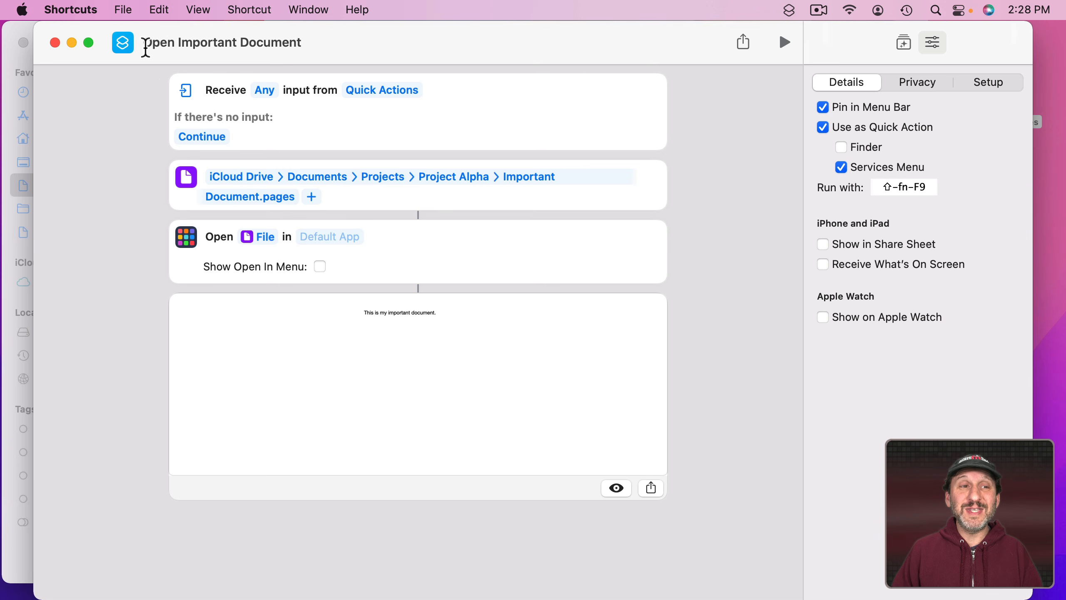
{"action": "left_click", "coordinate": [989, 11]}
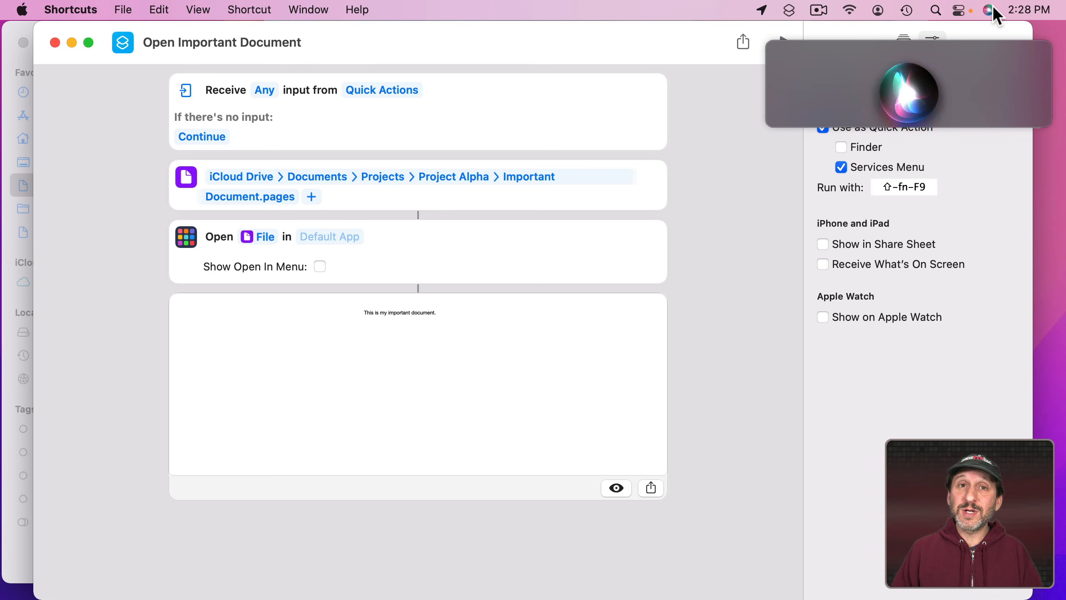